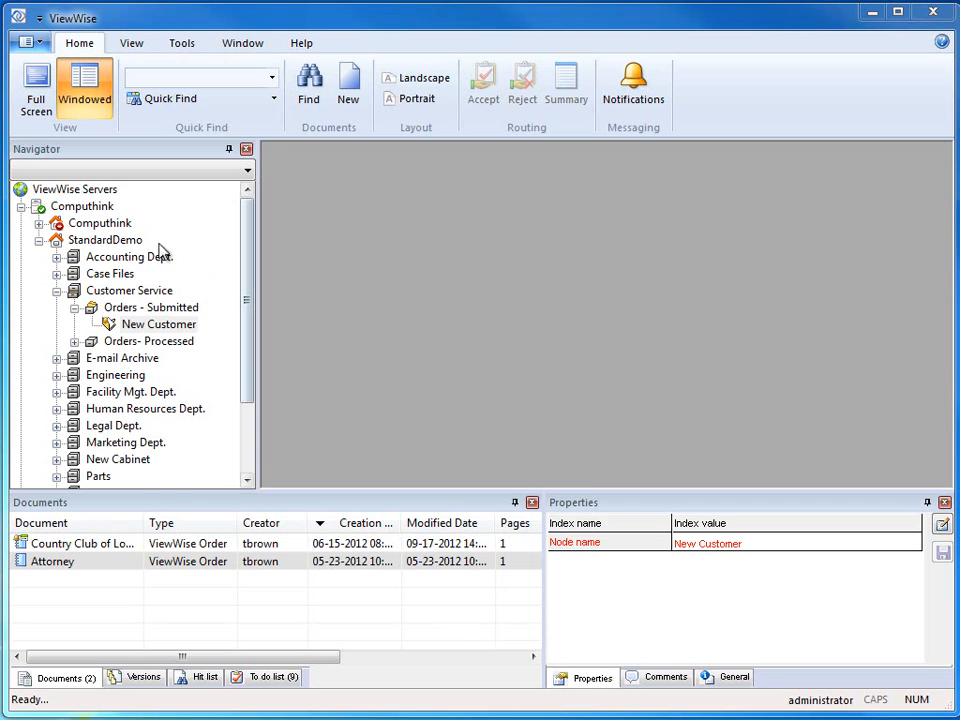
Examine the full list of notification conditions in the New Customer folder's notification settings, then close them without saving.
right_click(128, 333)
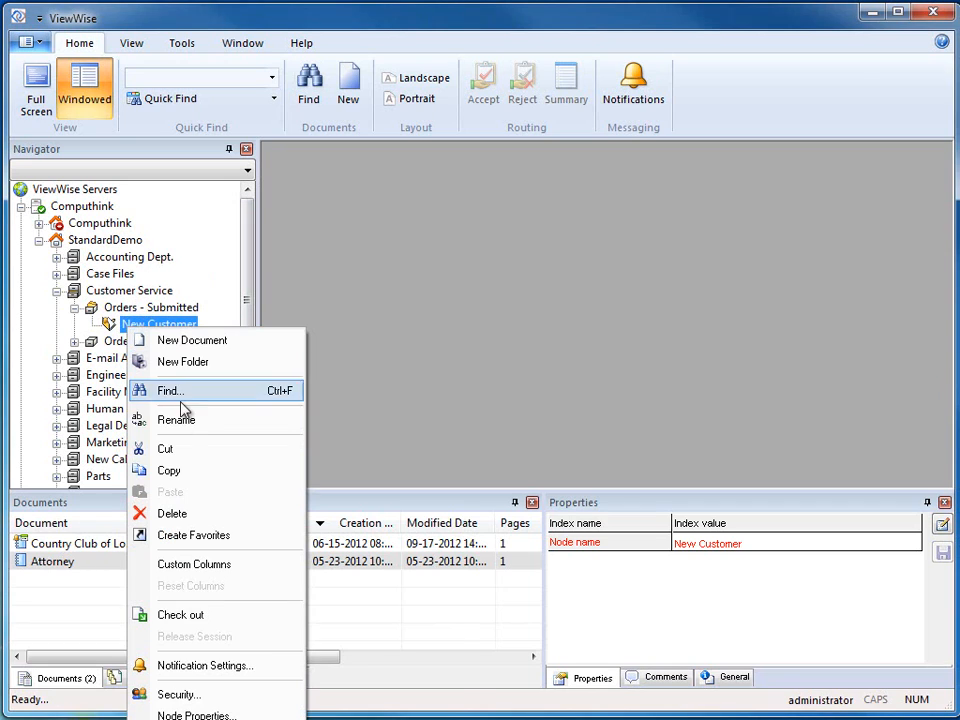
click(193, 665)
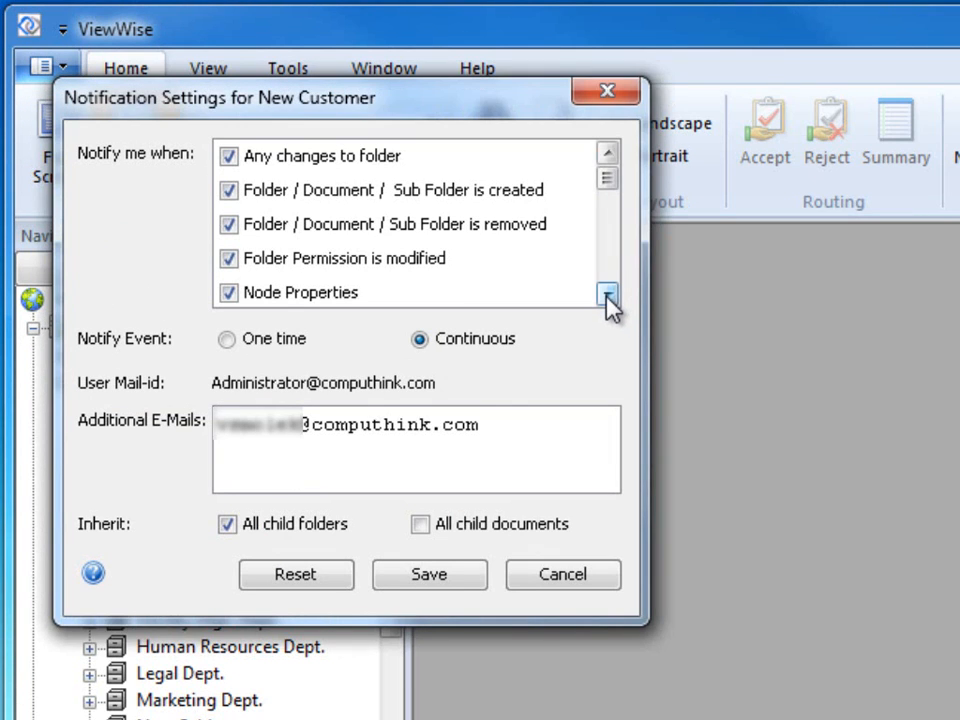
click(607, 294)
click(607, 294)
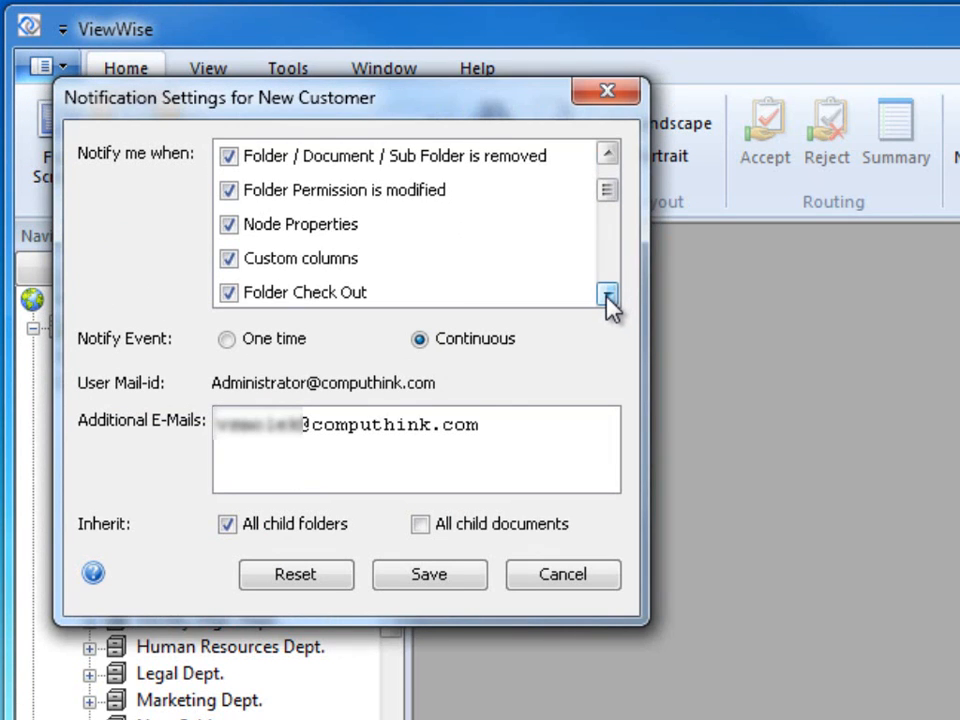
click(607, 294)
click(607, 294)
click(607, 294)
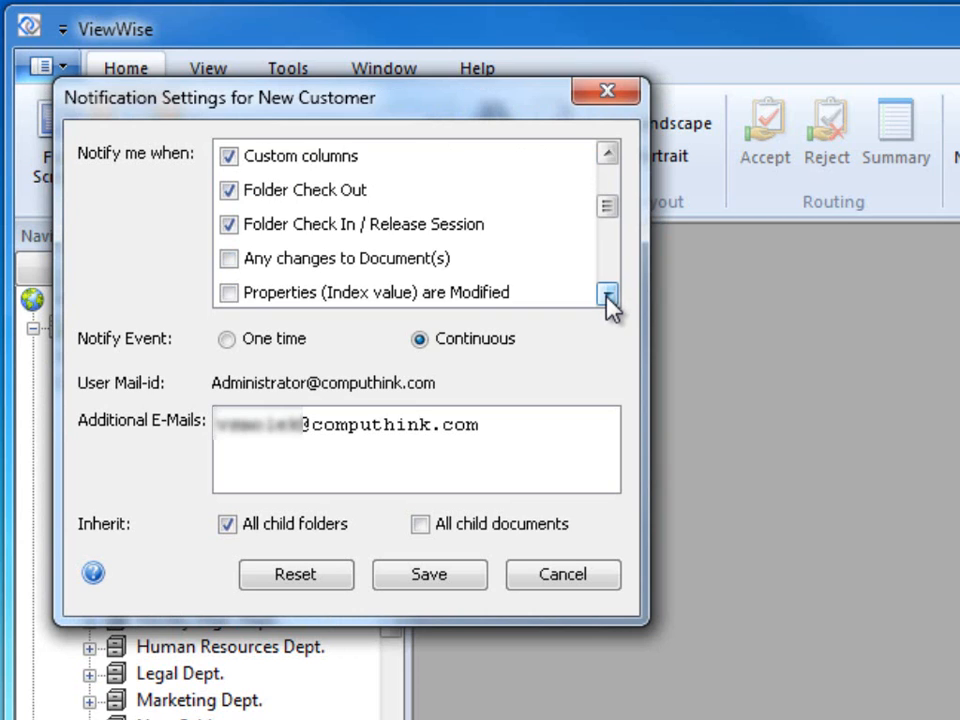
click(607, 294)
click(607, 294)
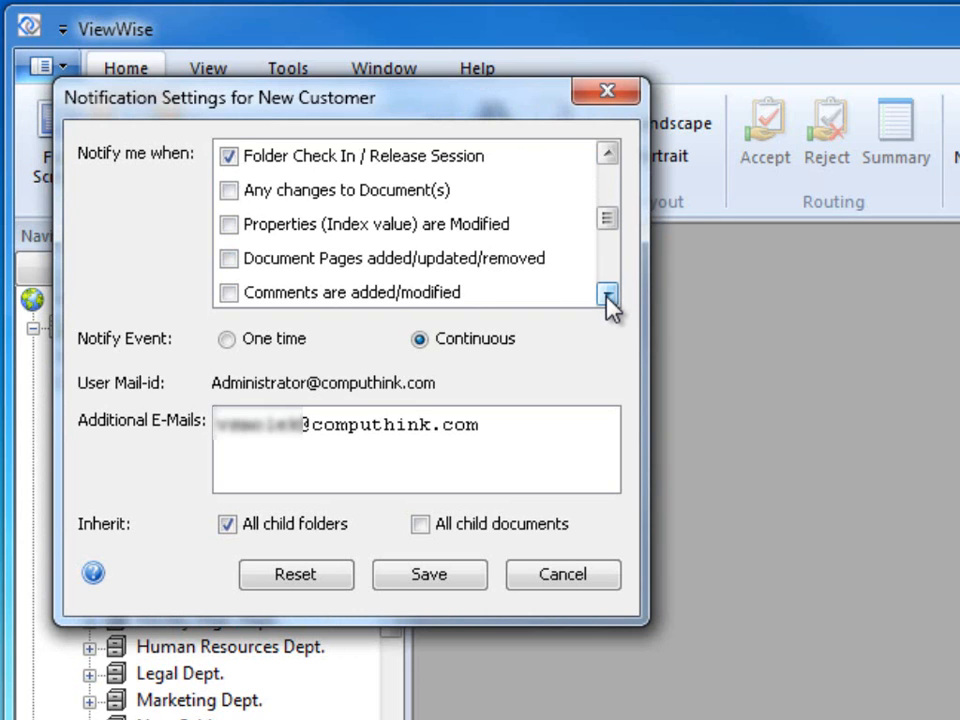
click(607, 294)
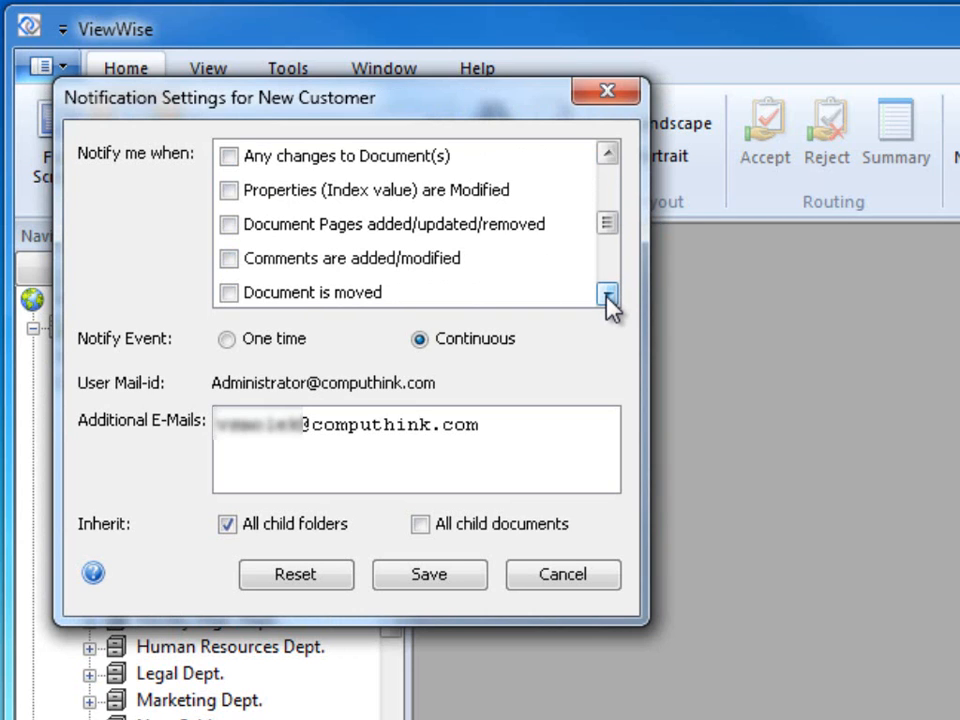
click(607, 294)
click(607, 294)
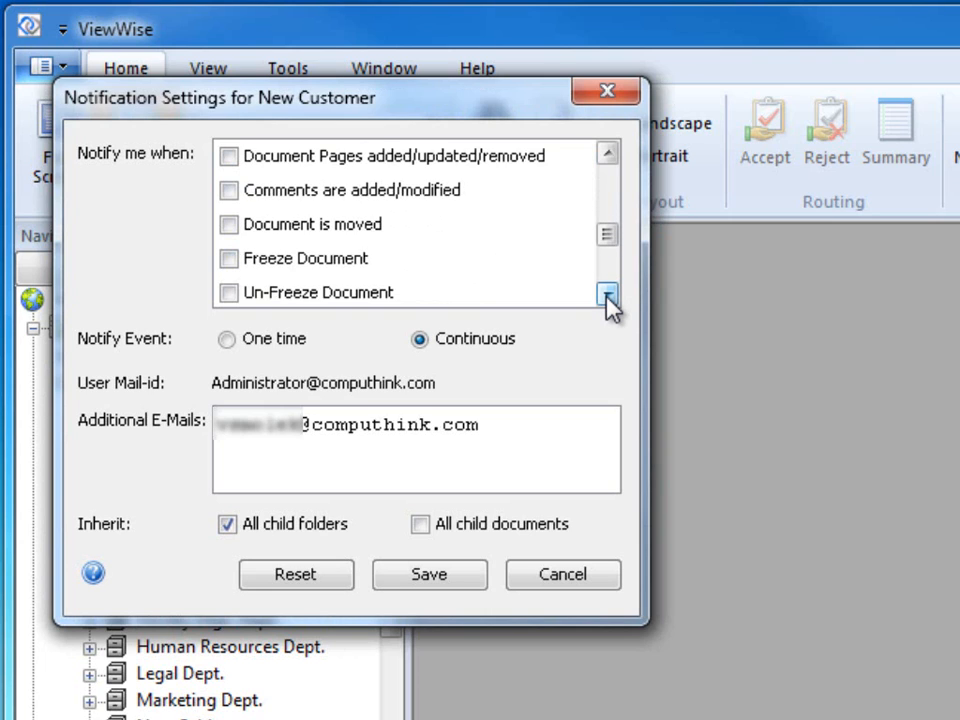
click(607, 294)
click(607, 294)
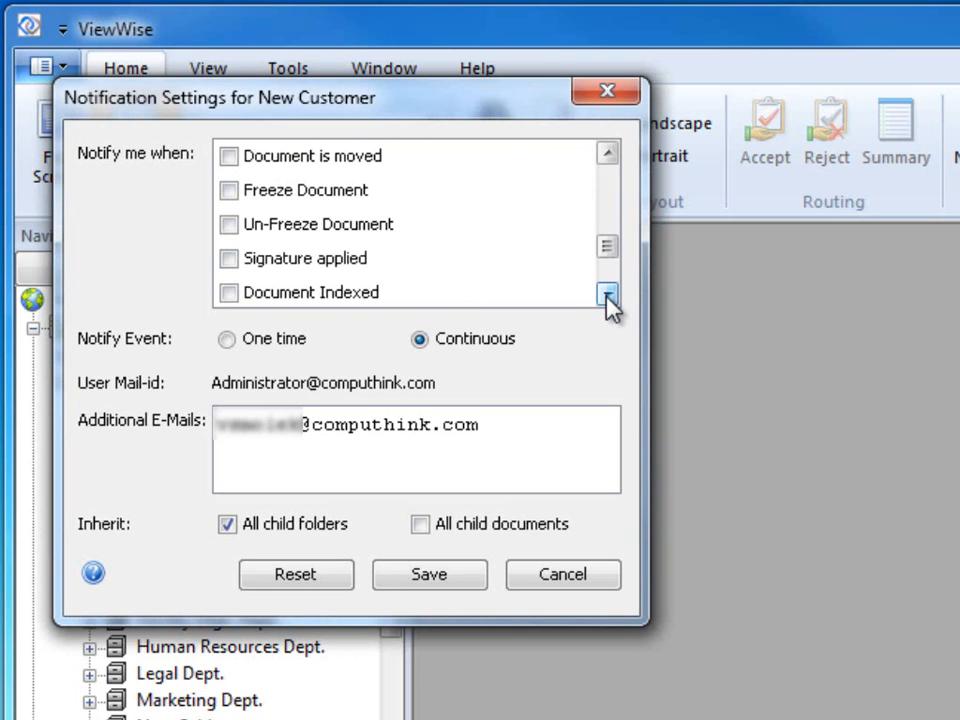
click(607, 294)
click(607, 294)
click(607, 294)
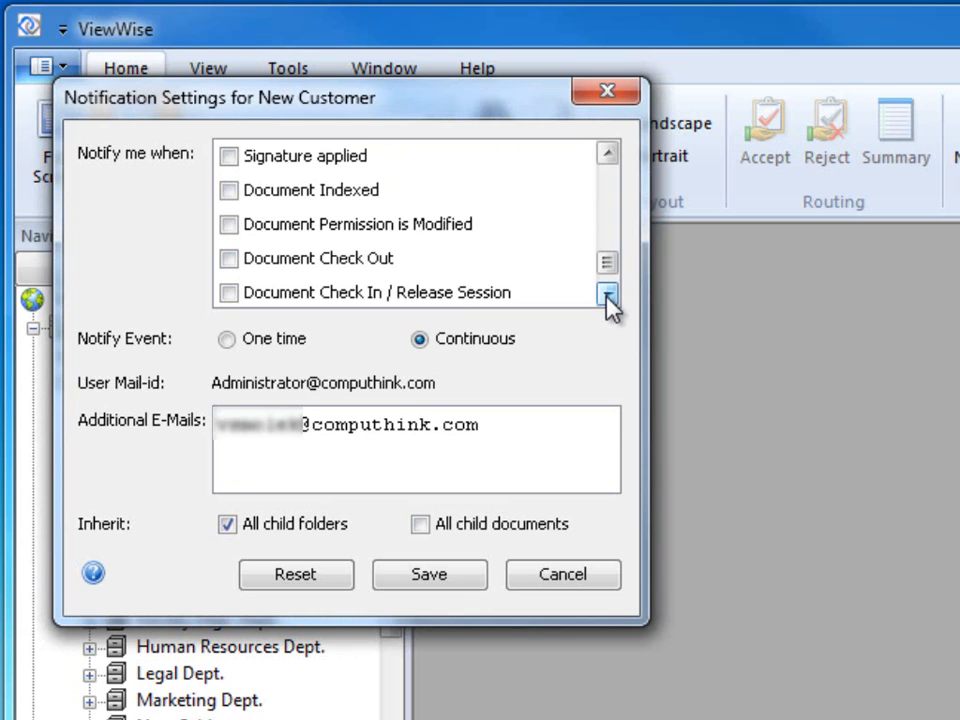
click(607, 294)
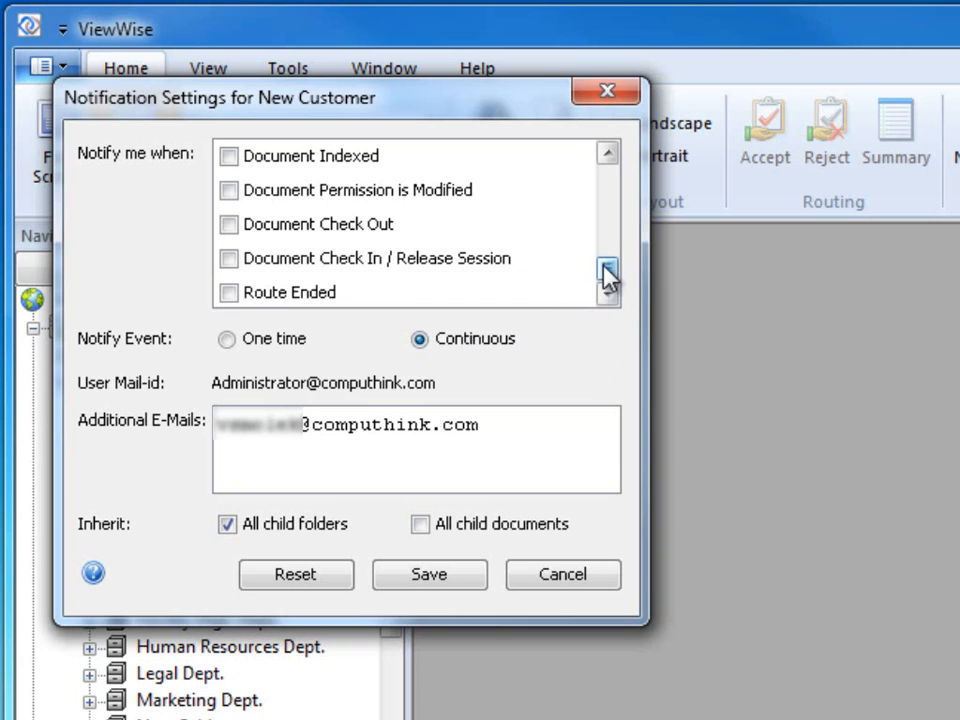
drag(608, 270, 610, 178)
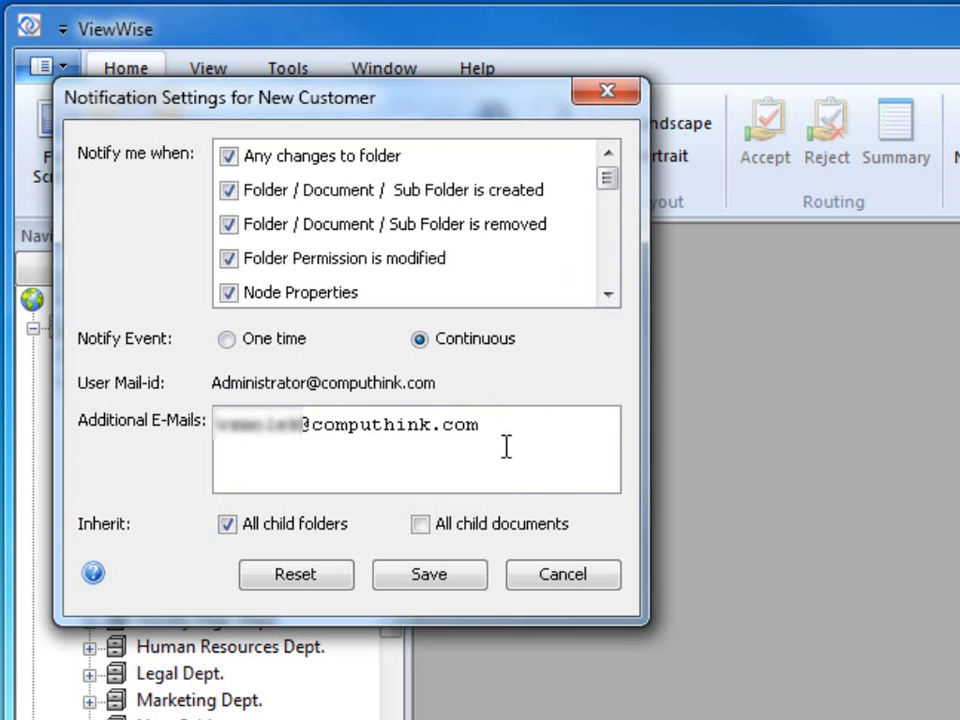
mouse_move(506, 447)
click(608, 97)
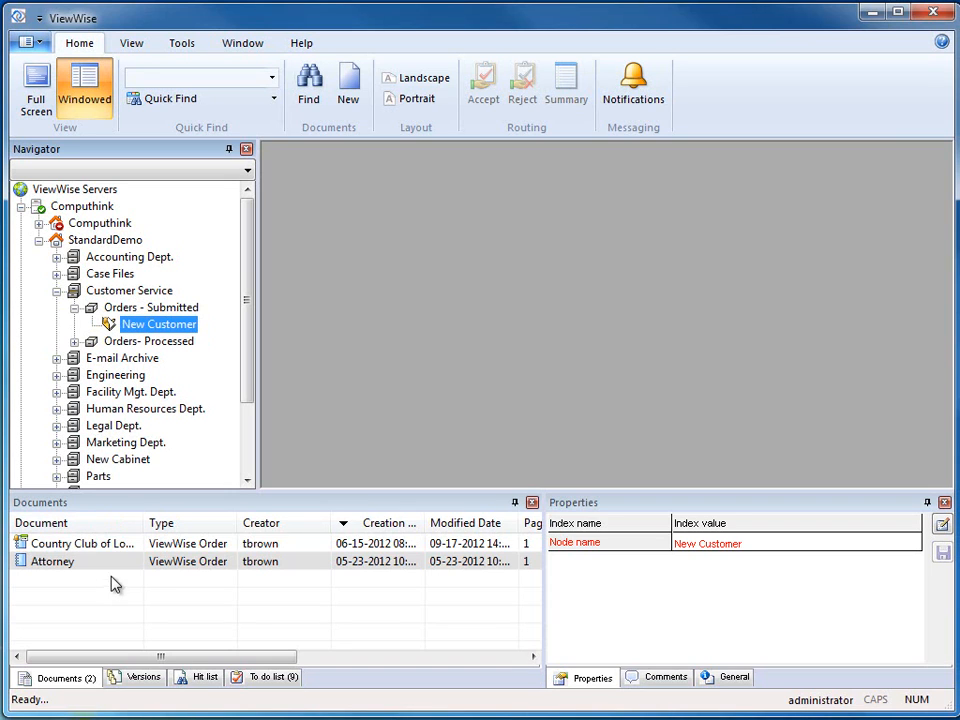
Examine the notification conditions for the Country Club of Louisiana document, then close its notification settings without saving.
right_click(110, 553)
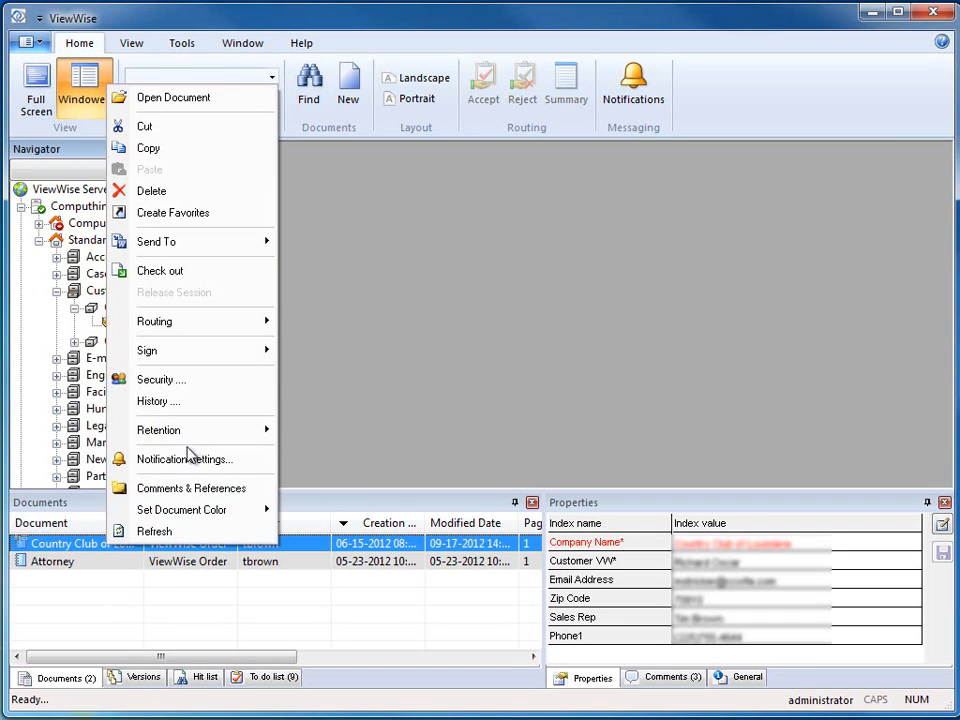
click(188, 459)
click(386, 187)
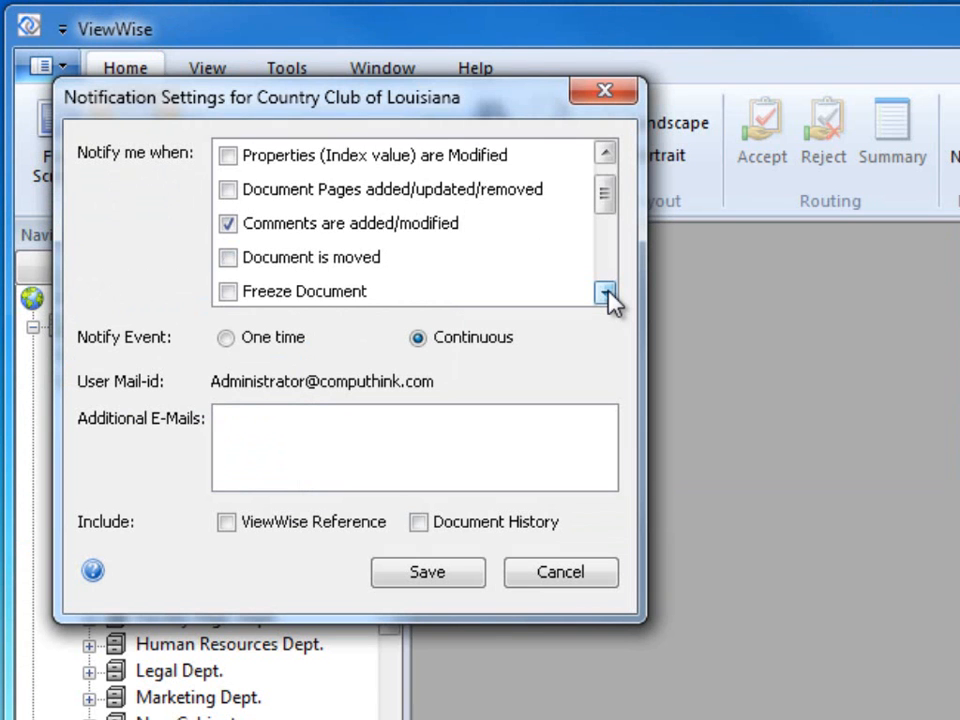
click(605, 292)
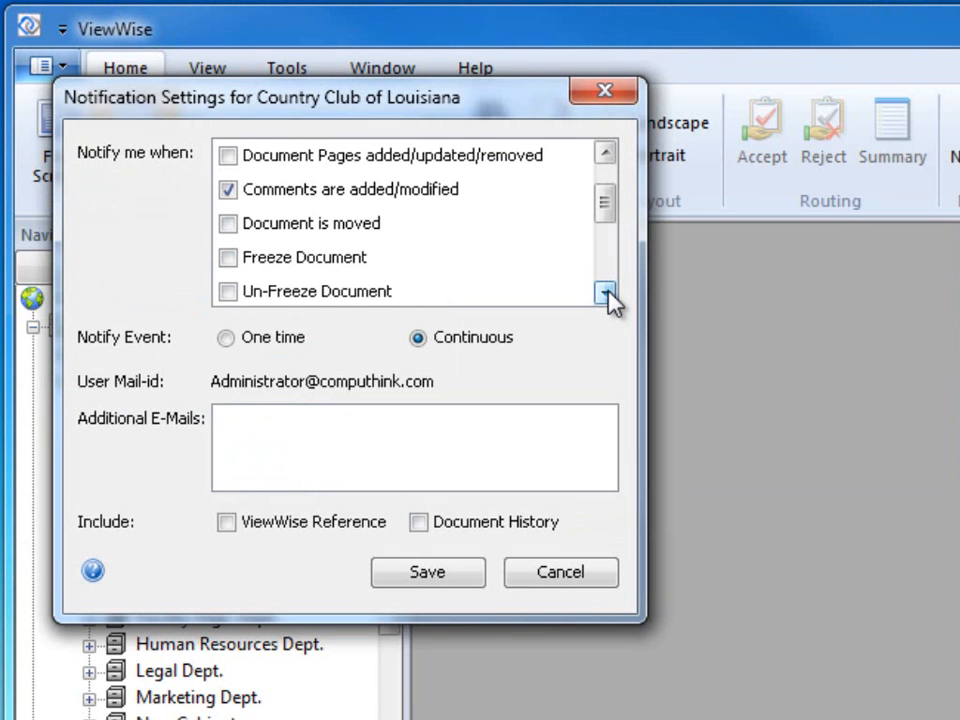
click(605, 292)
click(605, 292)
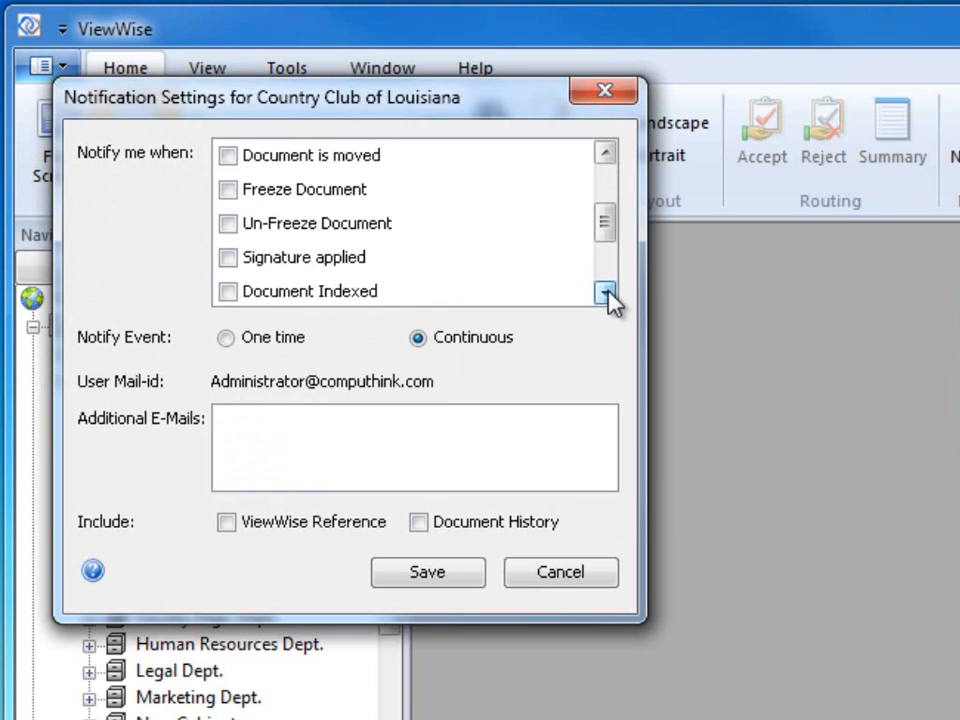
click(605, 292)
click(605, 292)
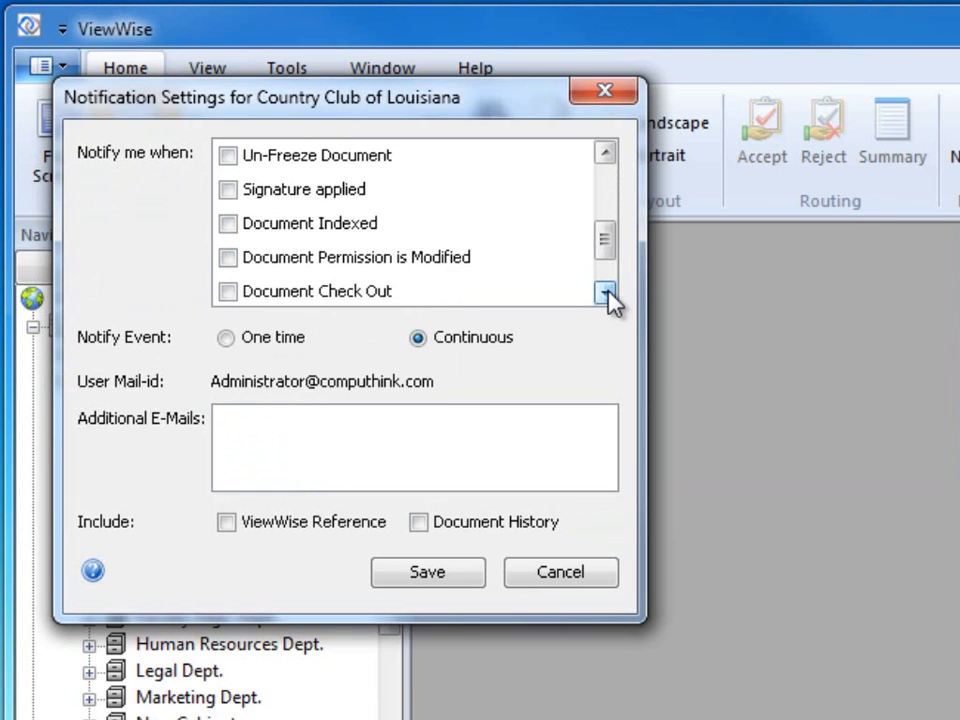
click(605, 292)
click(605, 292)
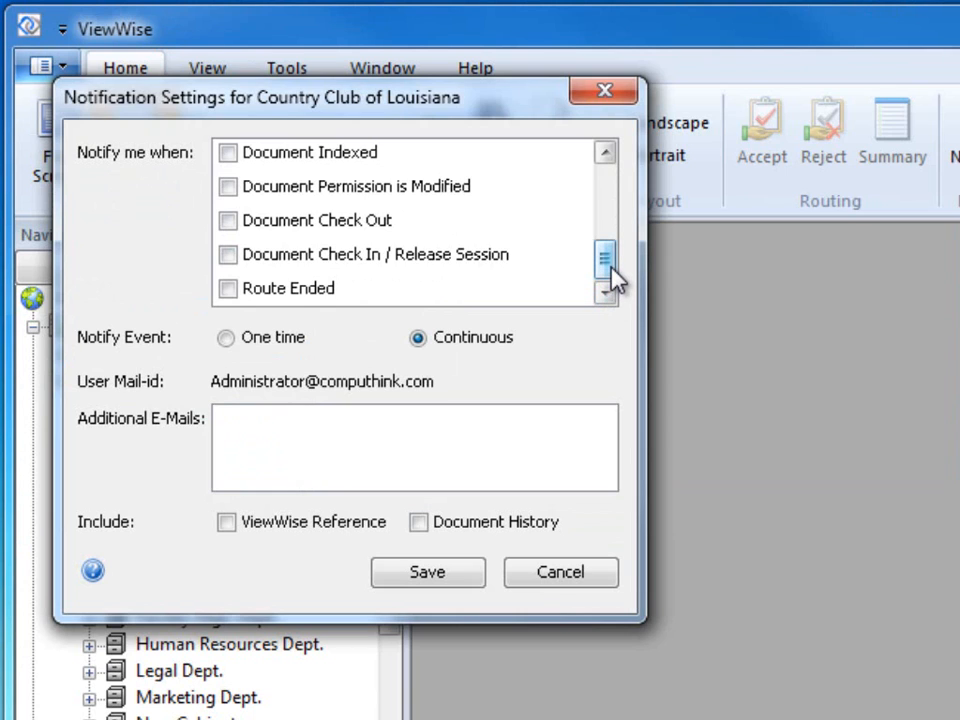
drag(610, 267, 630, 183)
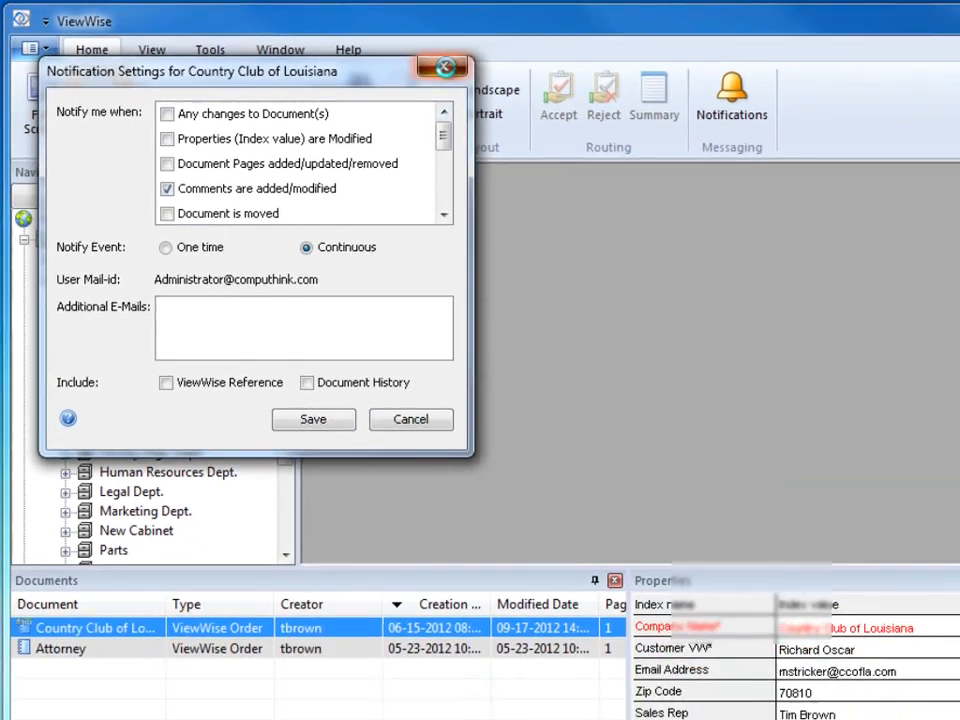
click(607, 91)
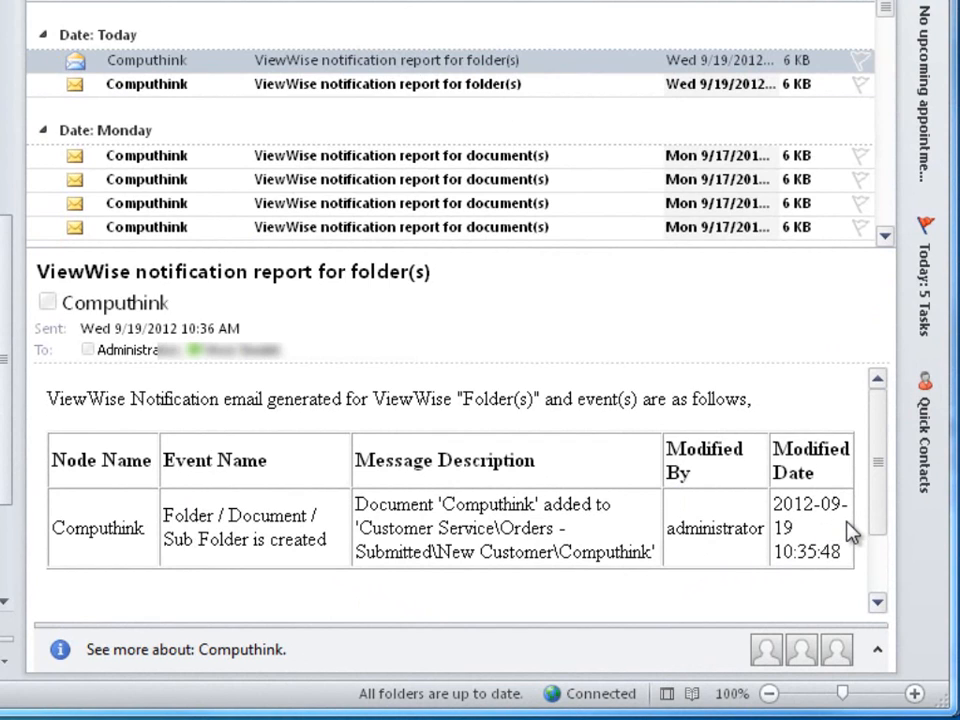
Read through Monday's four document notification report e-mails and the unread folder notification report from today.
click(308, 158)
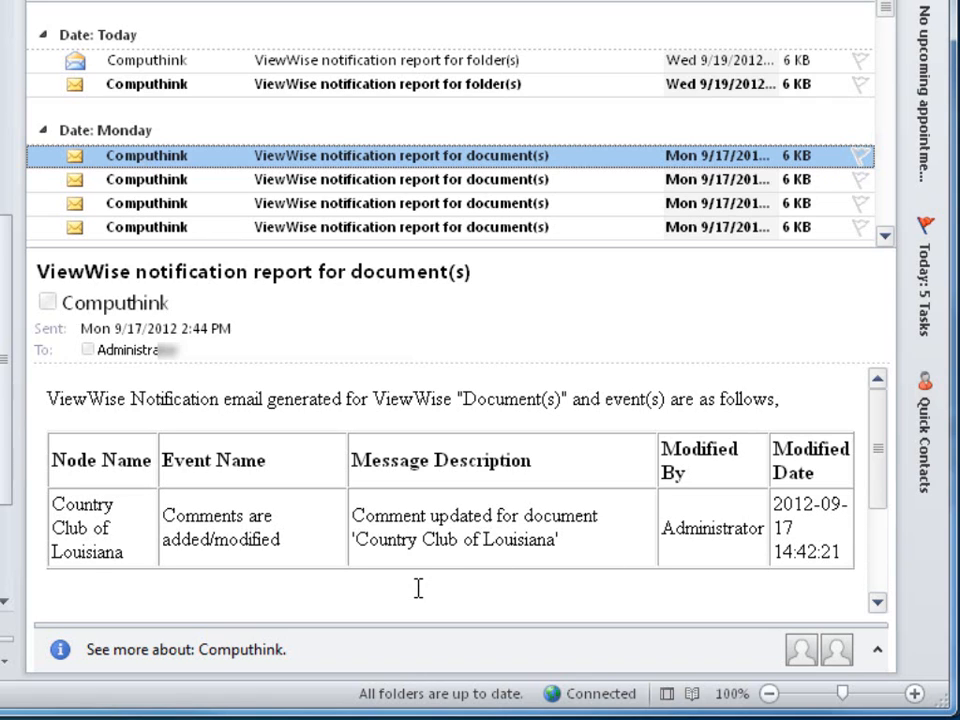
click(309, 179)
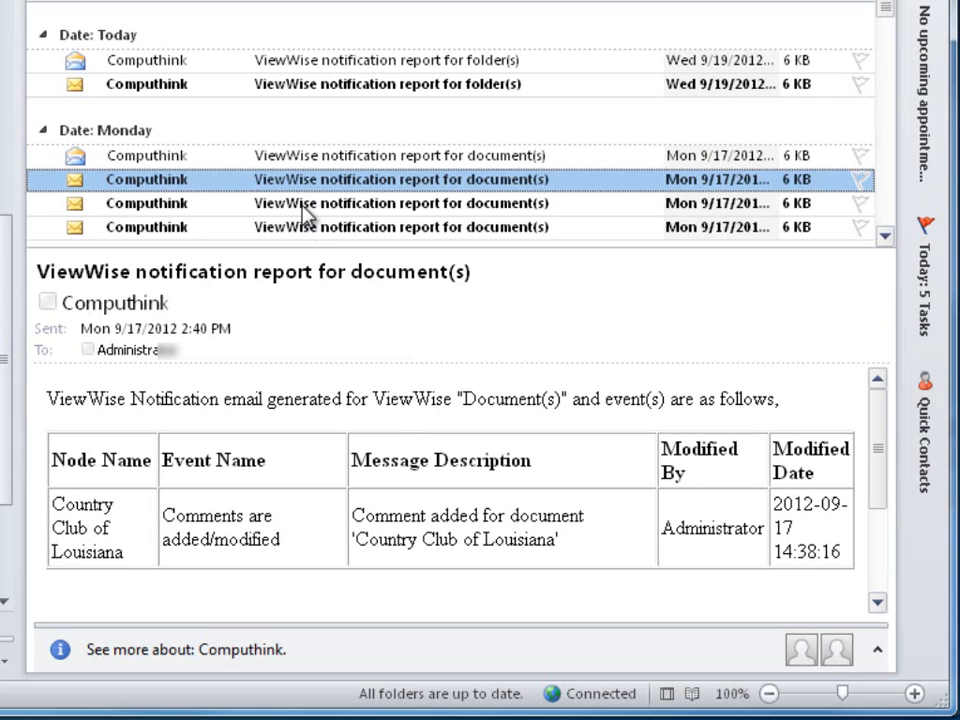
click(304, 204)
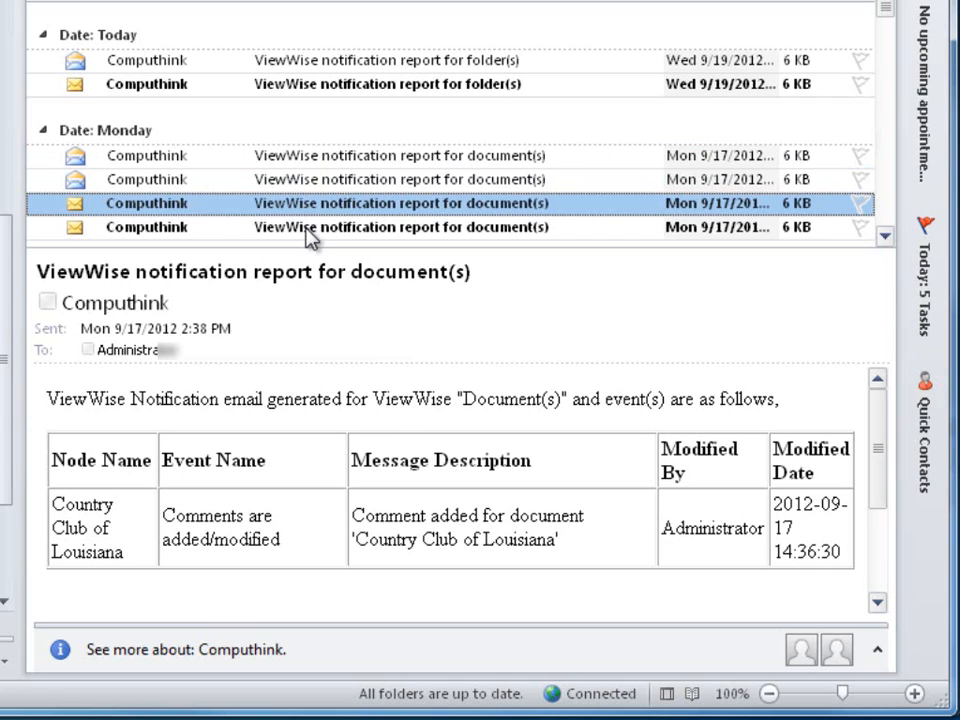
click(309, 228)
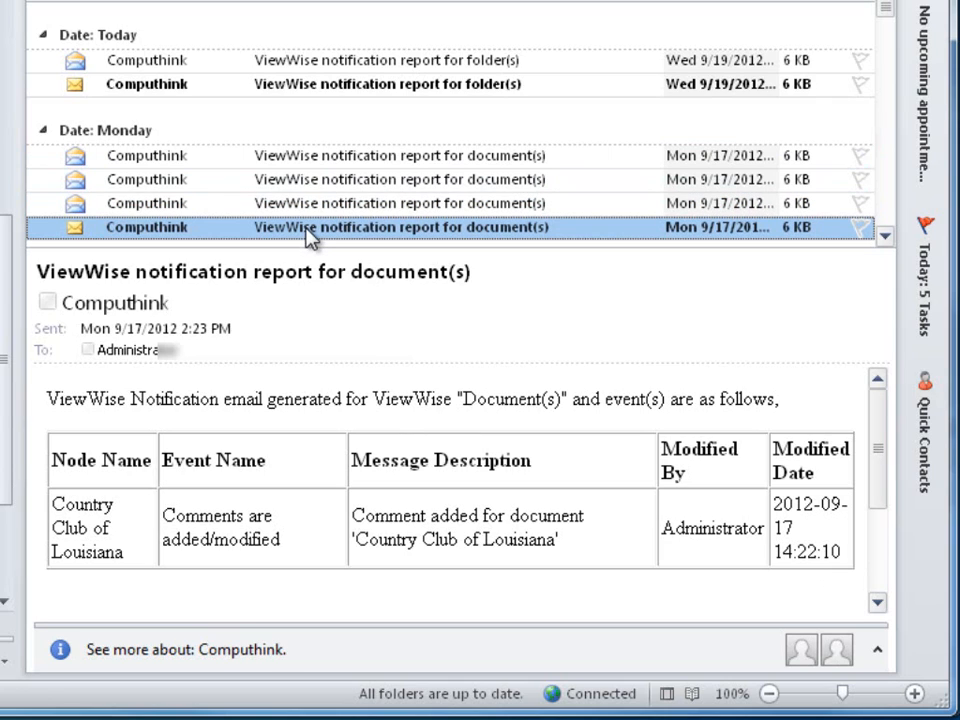
click(319, 85)
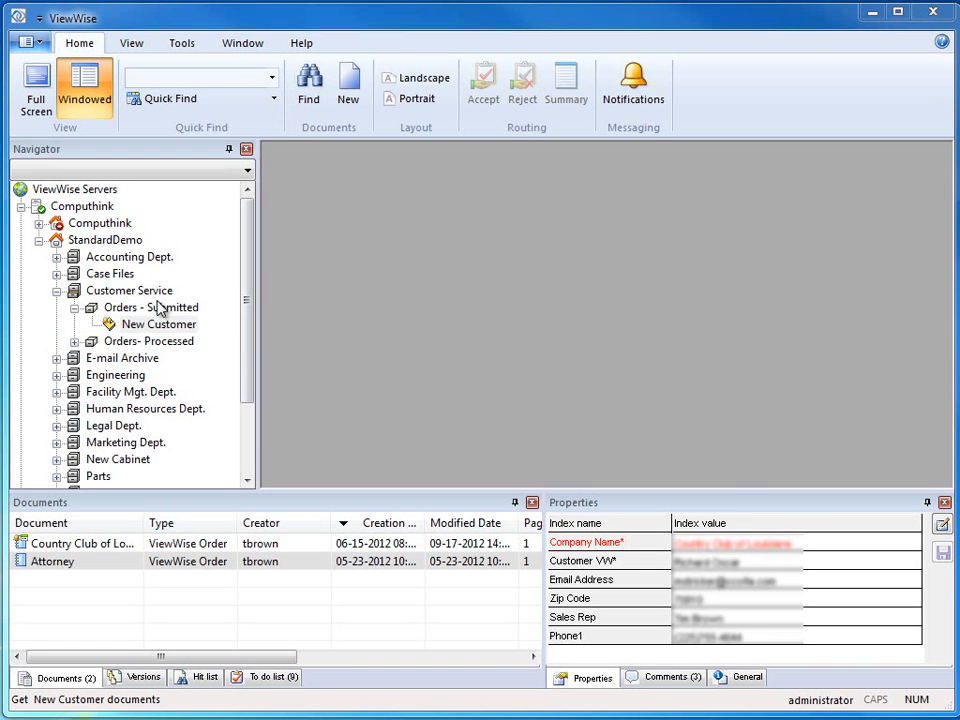
Display the overview of all notifications set for the administrator, move it into clear view and widen the Name - Location column.
click(630, 106)
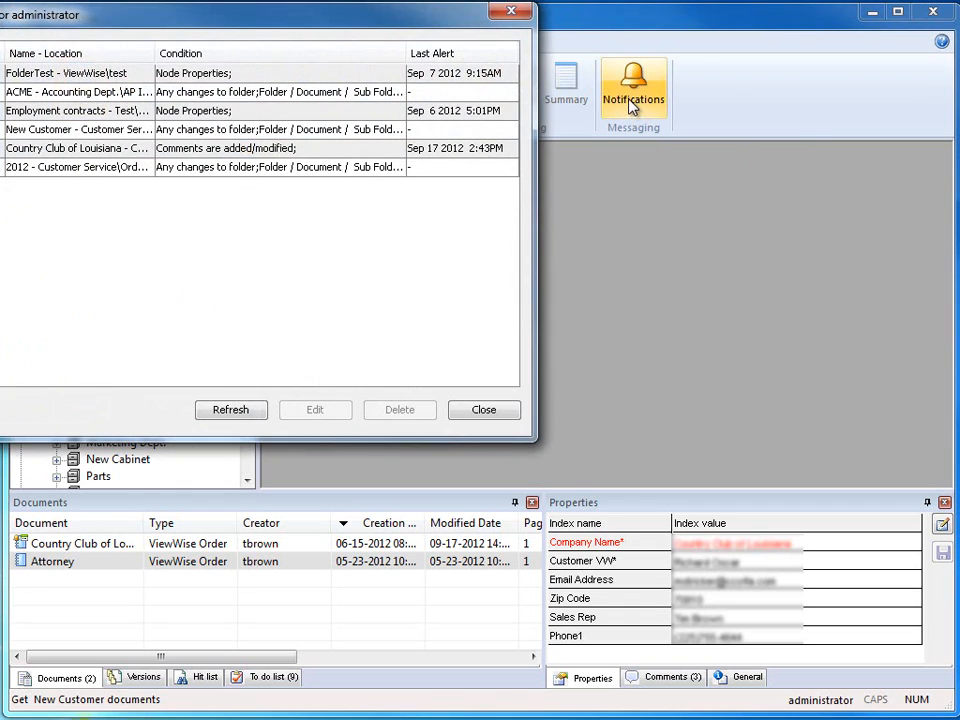
drag(360, 26, 610, 92)
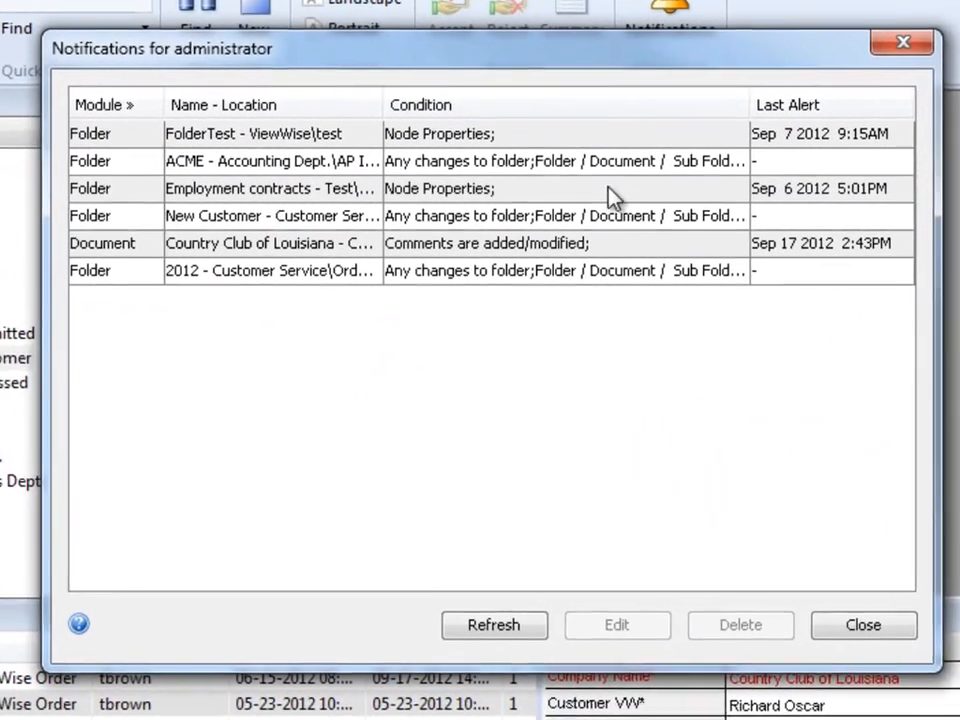
drag(164, 101, 155, 99)
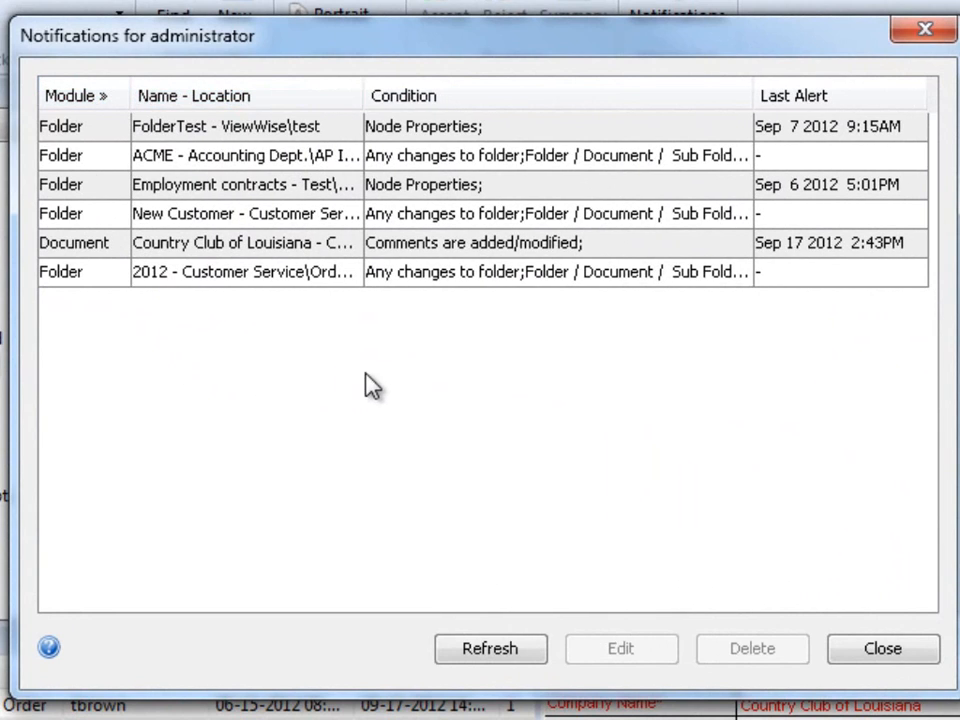
drag(361, 96, 397, 97)
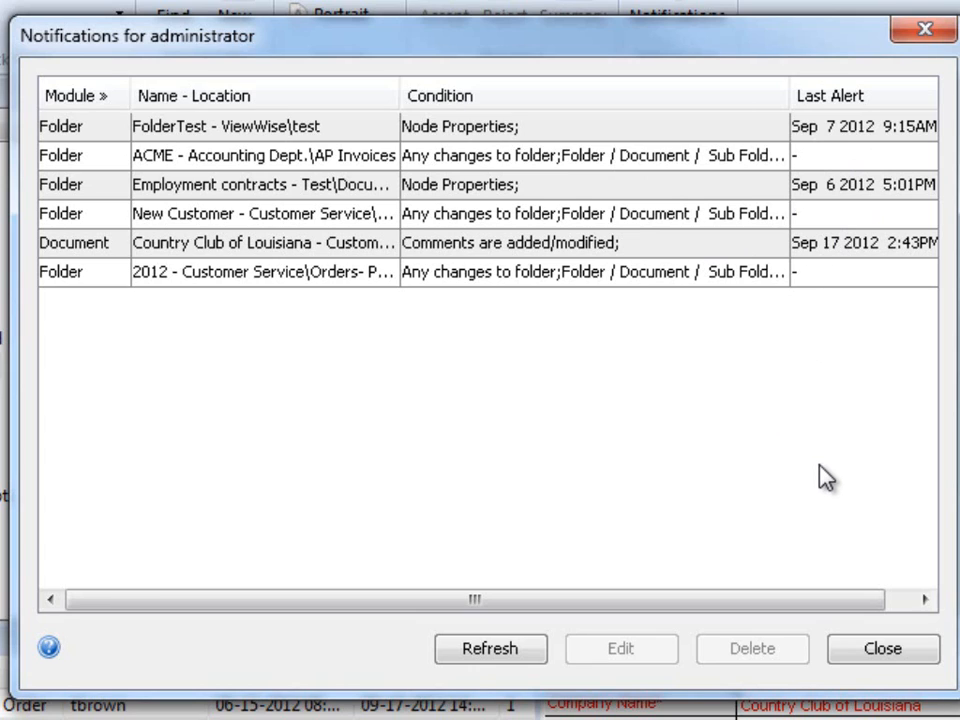
Open the Country Club of Louisiana notification from the overview for editing, then cancel without changes.
click(828, 258)
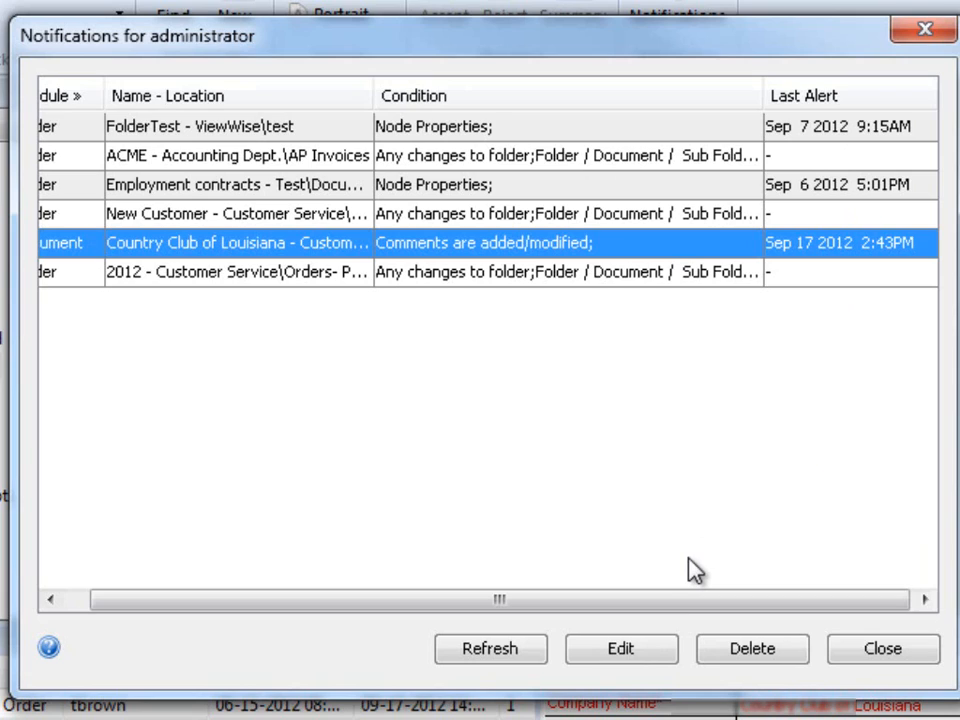
click(622, 650)
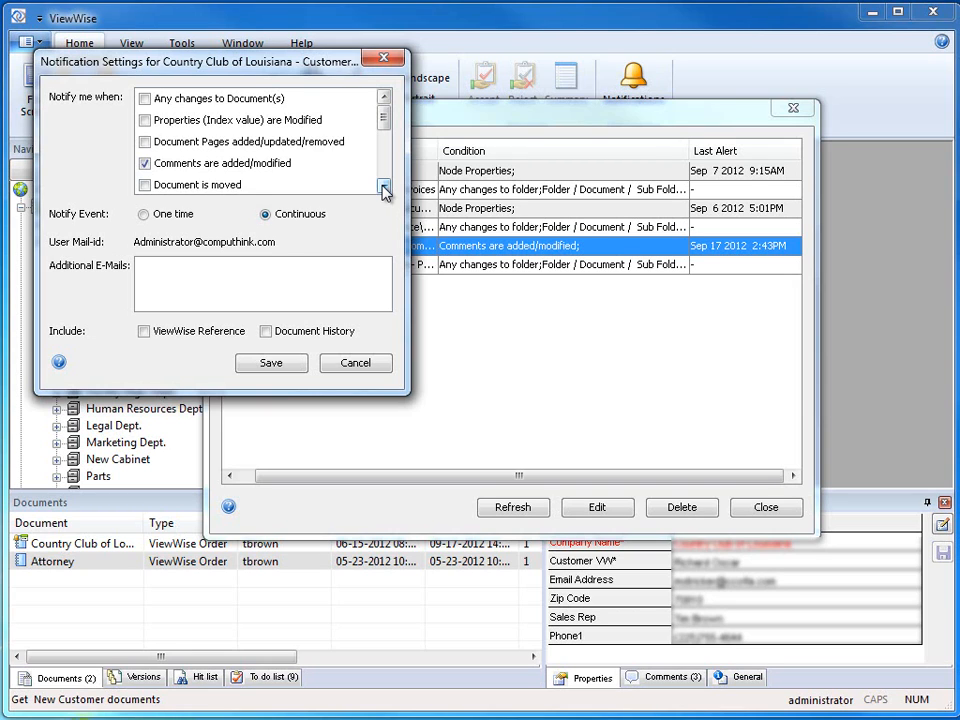
click(362, 364)
Open the Employment contracts folder notification for editing, cancel without changes, and close the notifications overview.
click(660, 210)
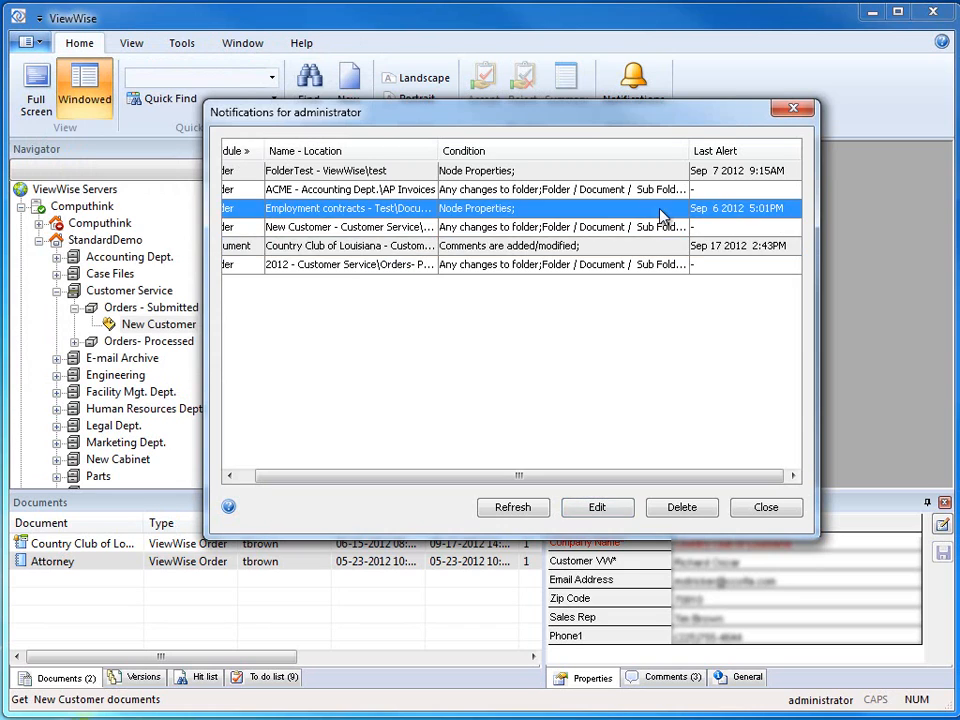
click(612, 509)
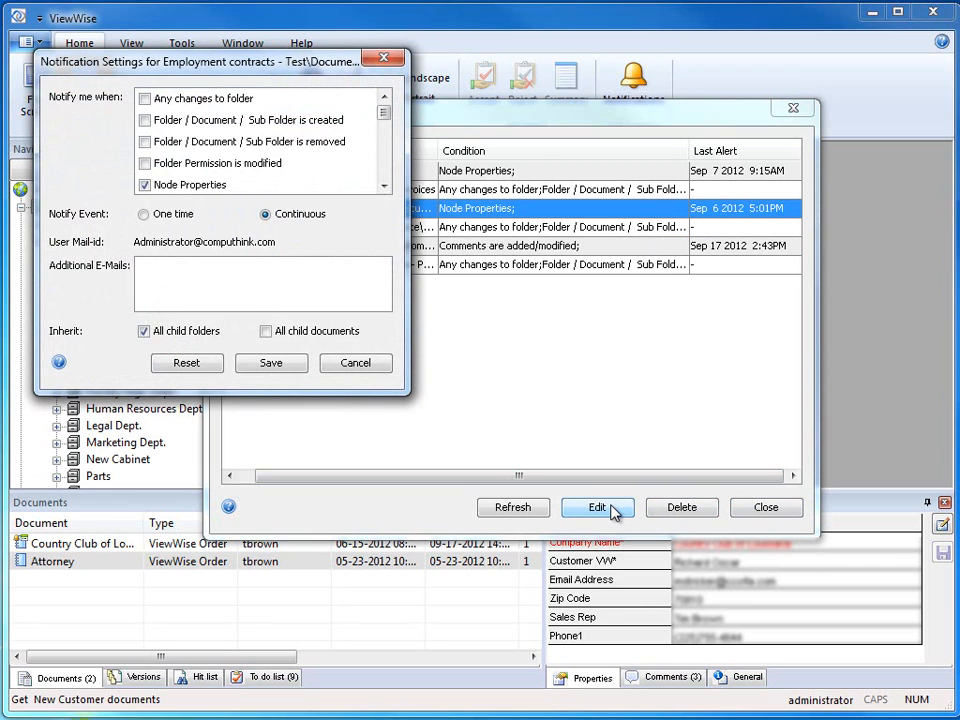
click(367, 366)
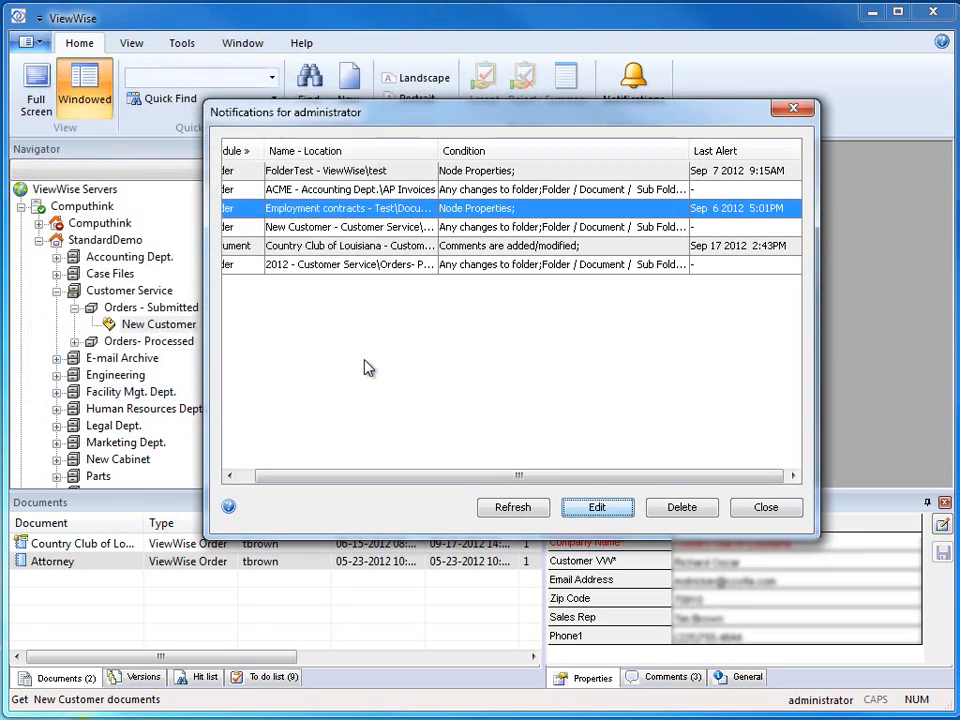
click(790, 516)
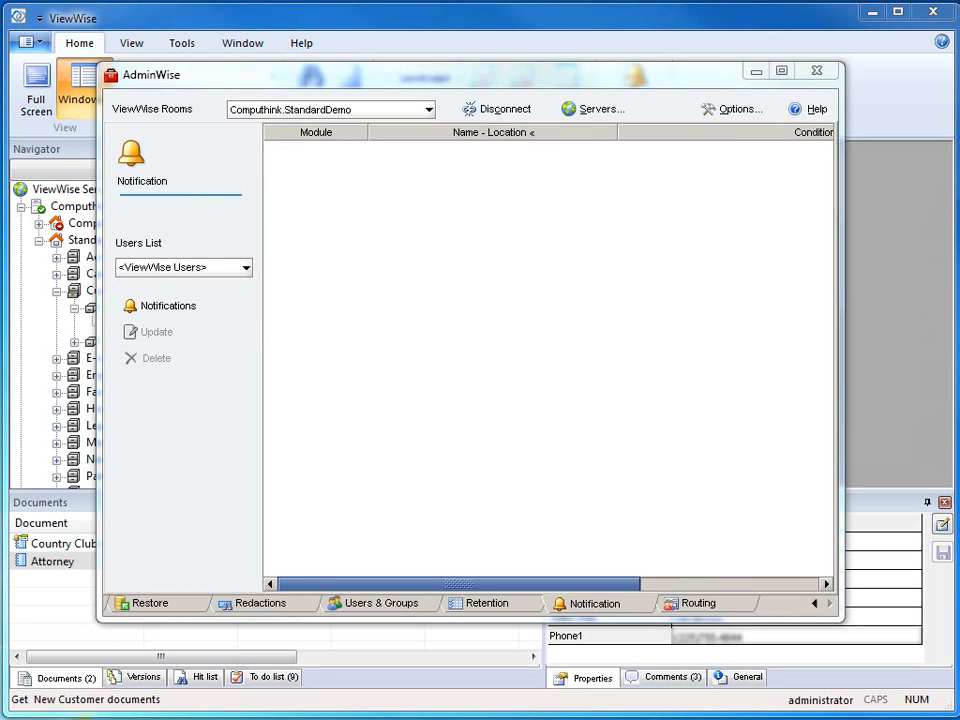
List the Administrator user's notifications in AdminWise and look through the Customer Service and Employment contracts entries.
click(246, 270)
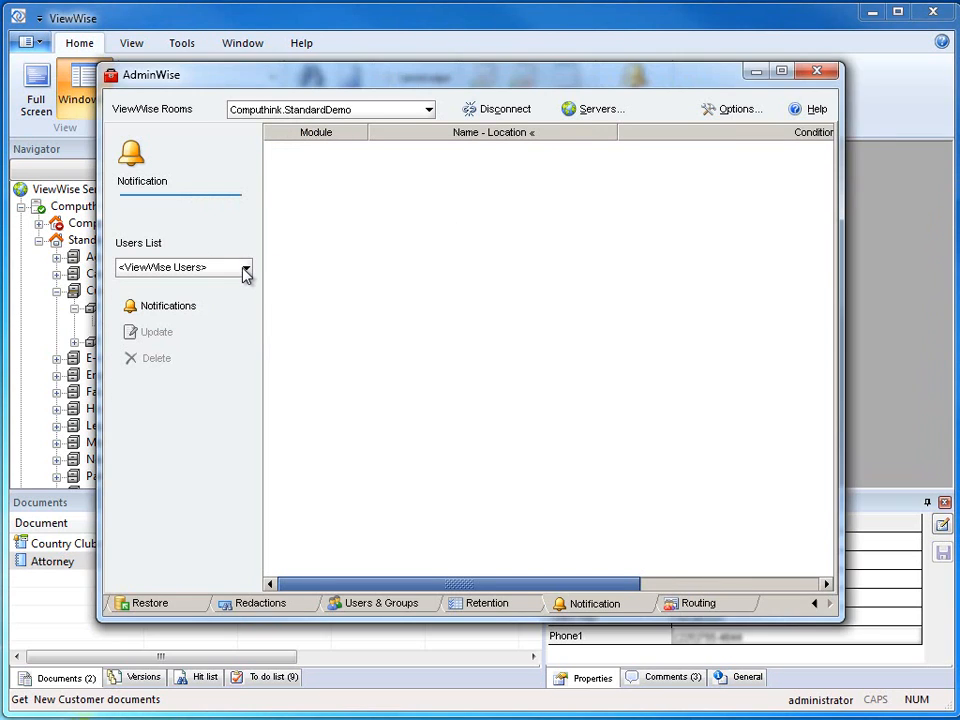
click(246, 270)
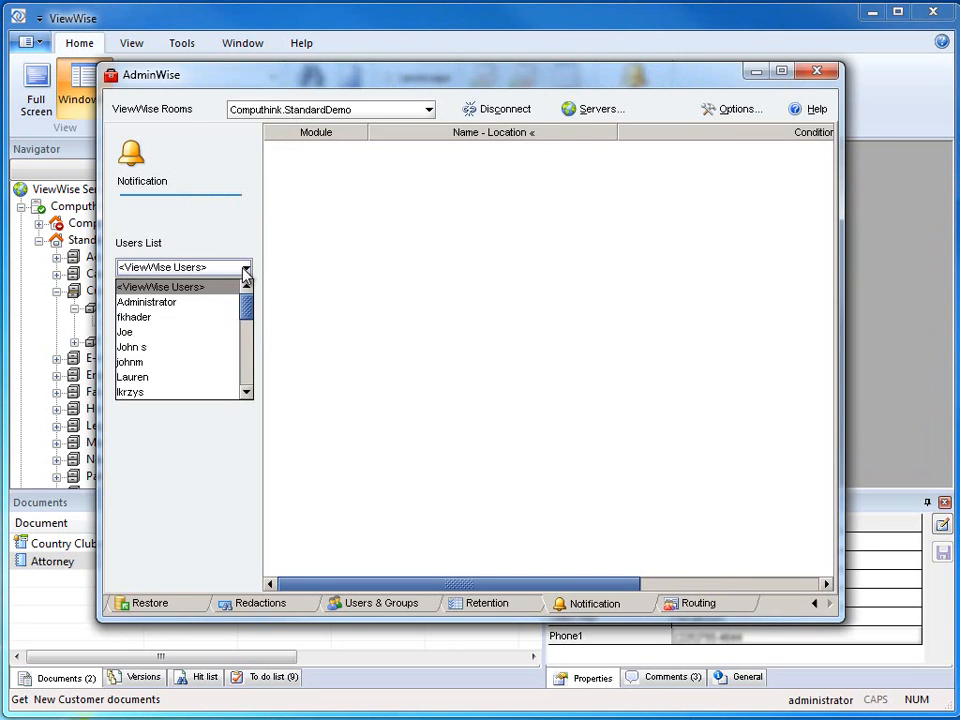
click(199, 302)
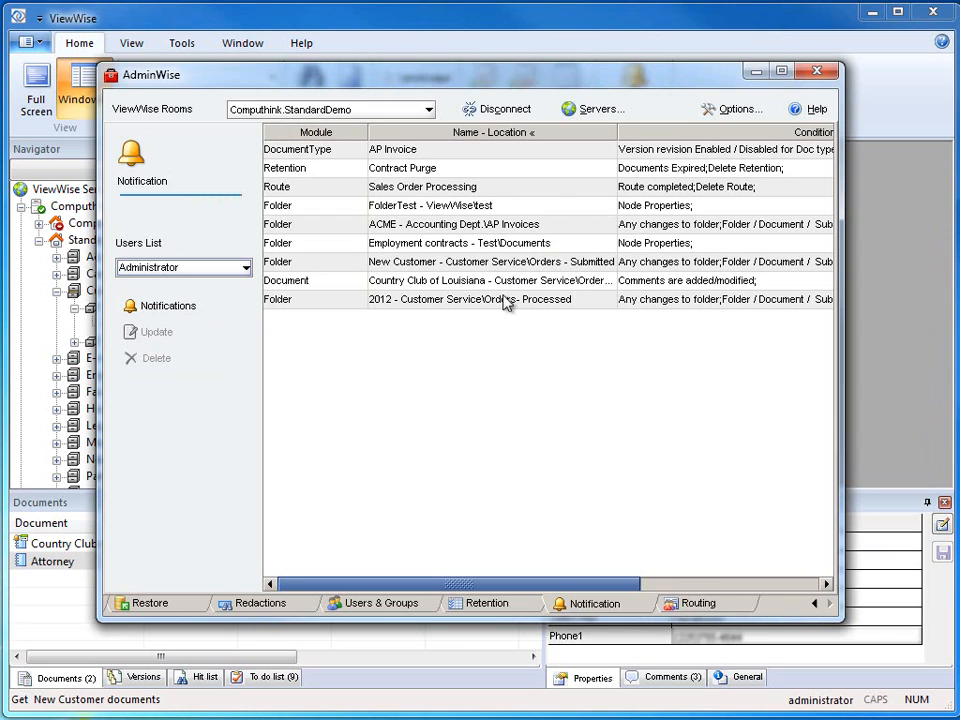
click(455, 300)
click(450, 283)
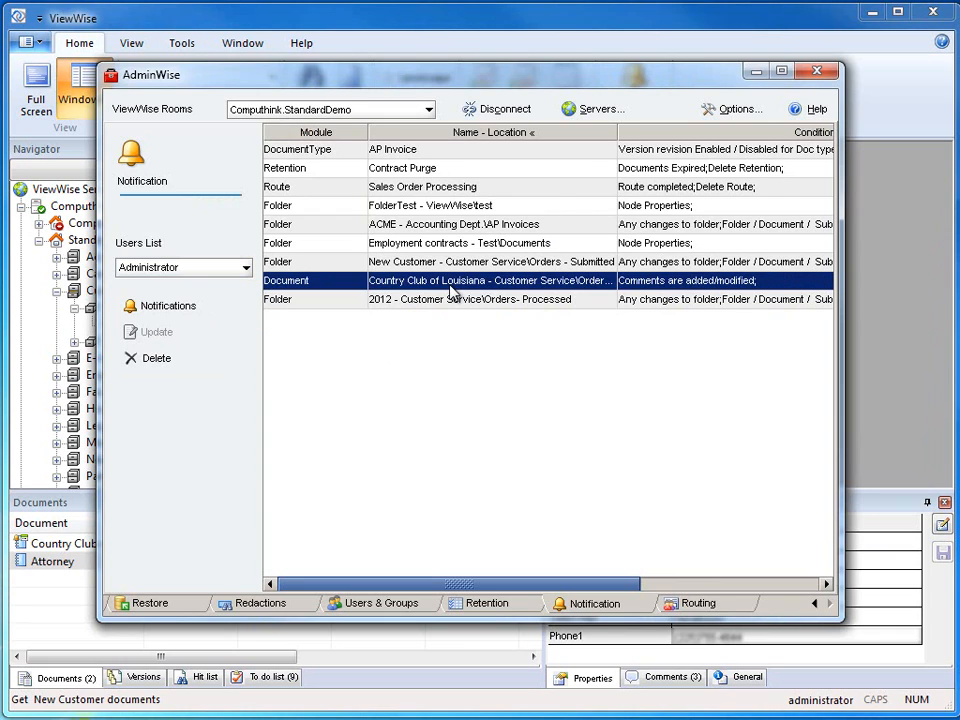
click(450, 262)
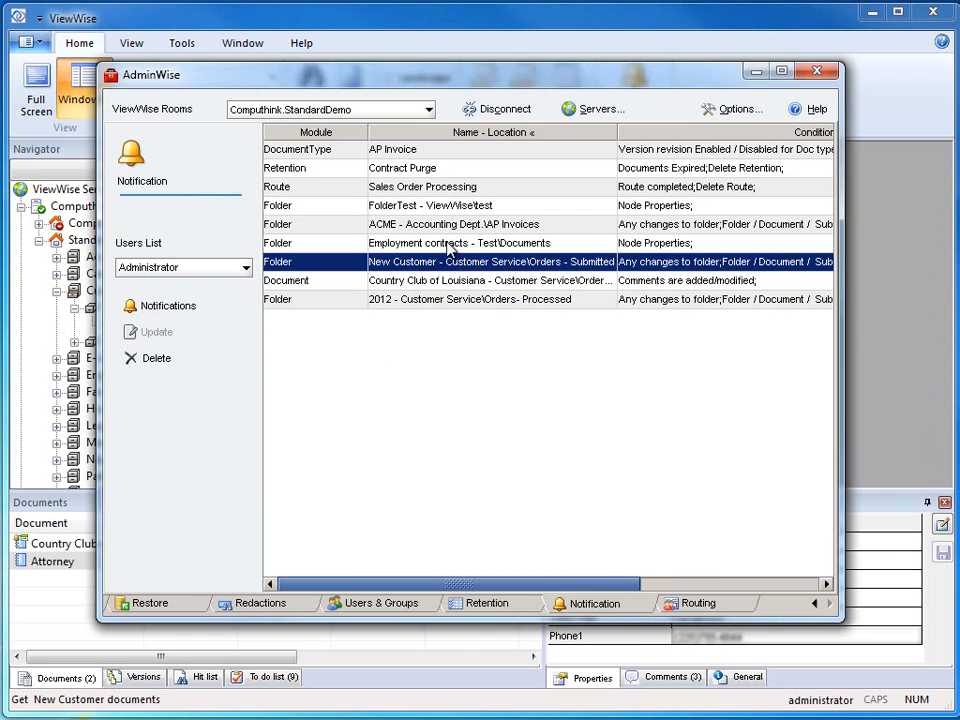
click(449, 245)
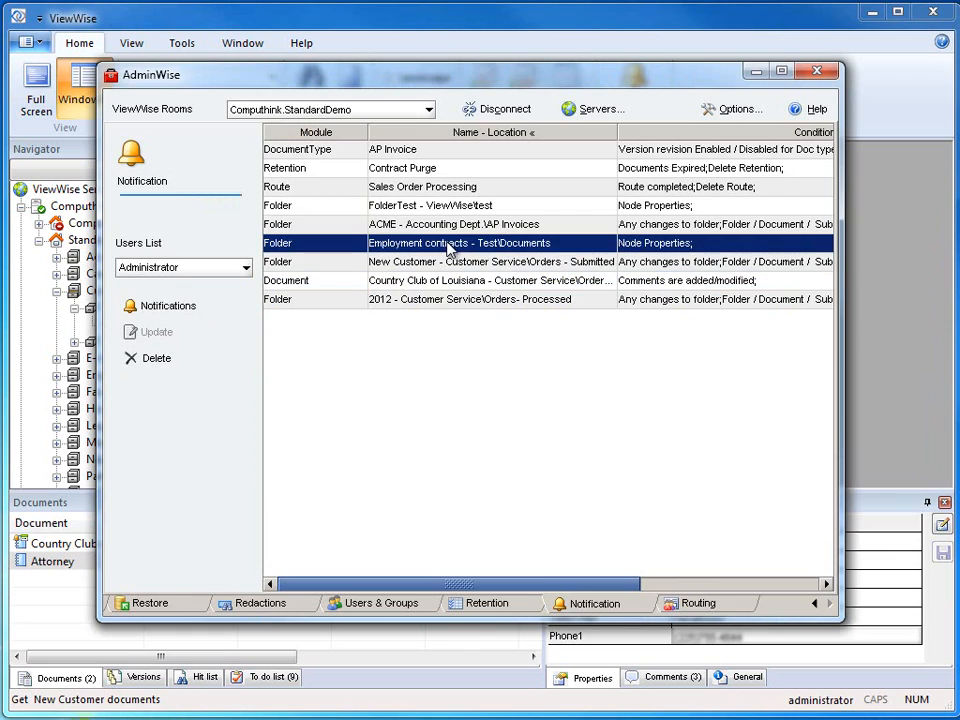
Open the AP Invoice document type notification for updating, review all its settings, and cancel without changes.
click(421, 150)
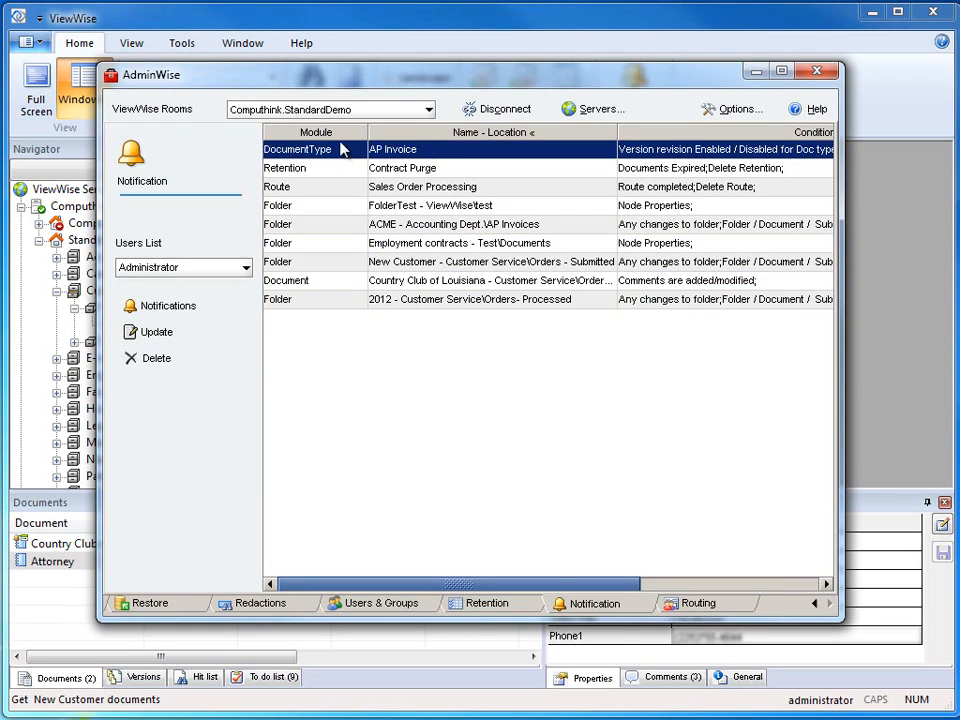
click(160, 335)
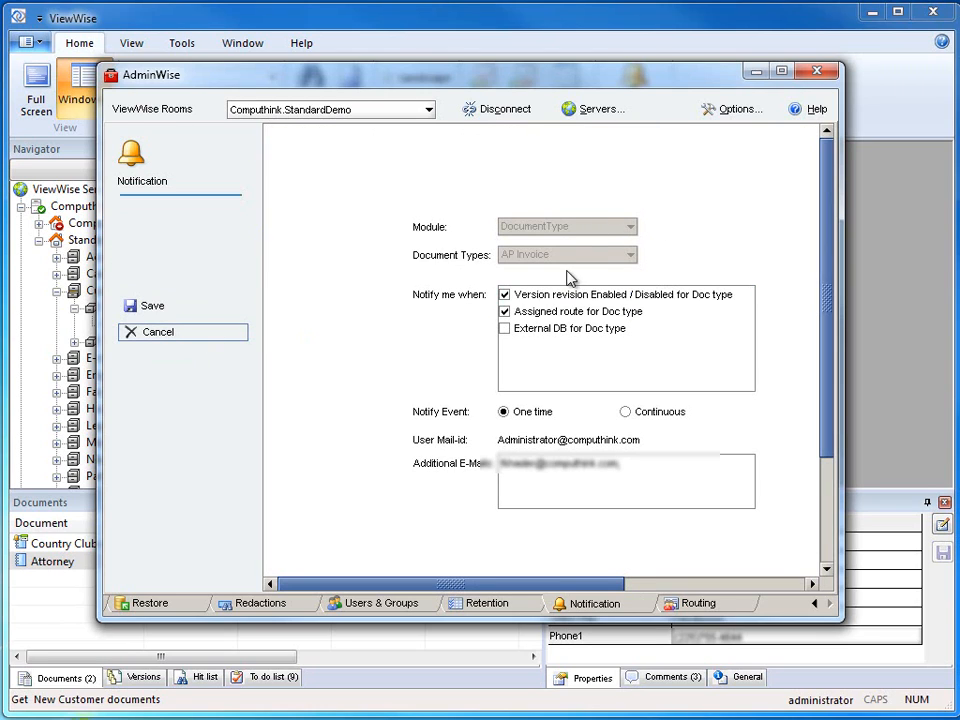
drag(512, 296, 573, 343)
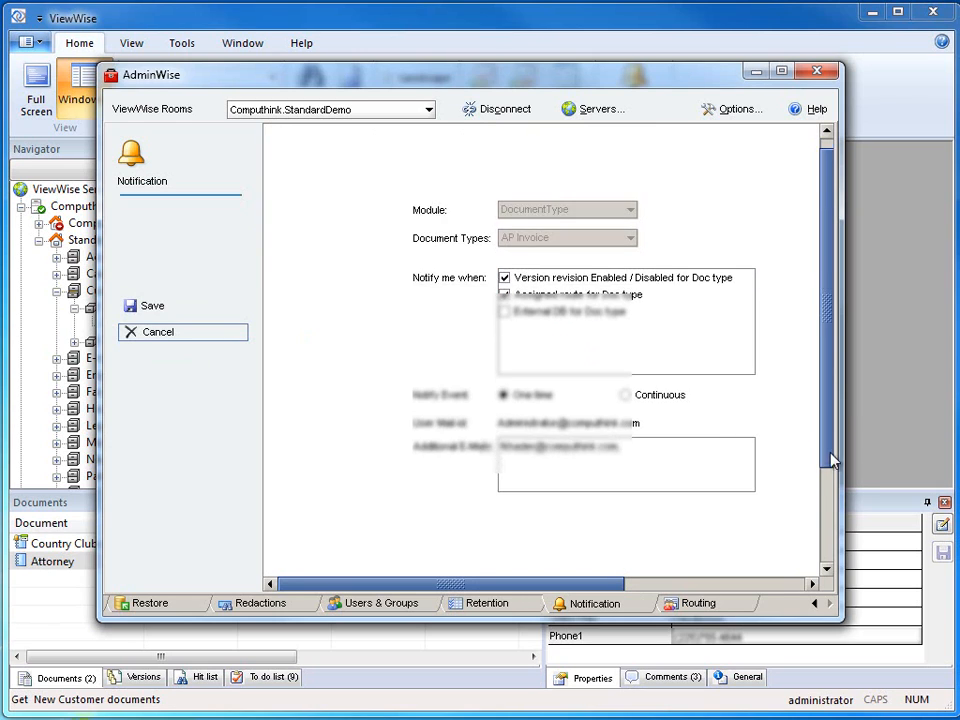
scroll(827, 458, down, 3)
scroll(833, 456, up, 3)
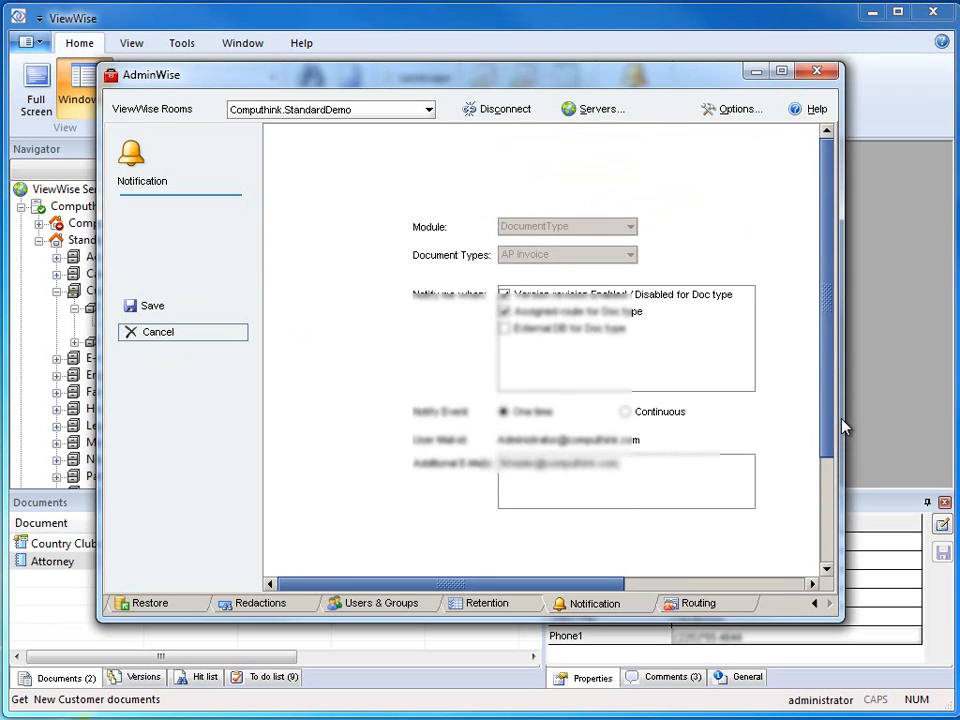
drag(574, 586, 624, 598)
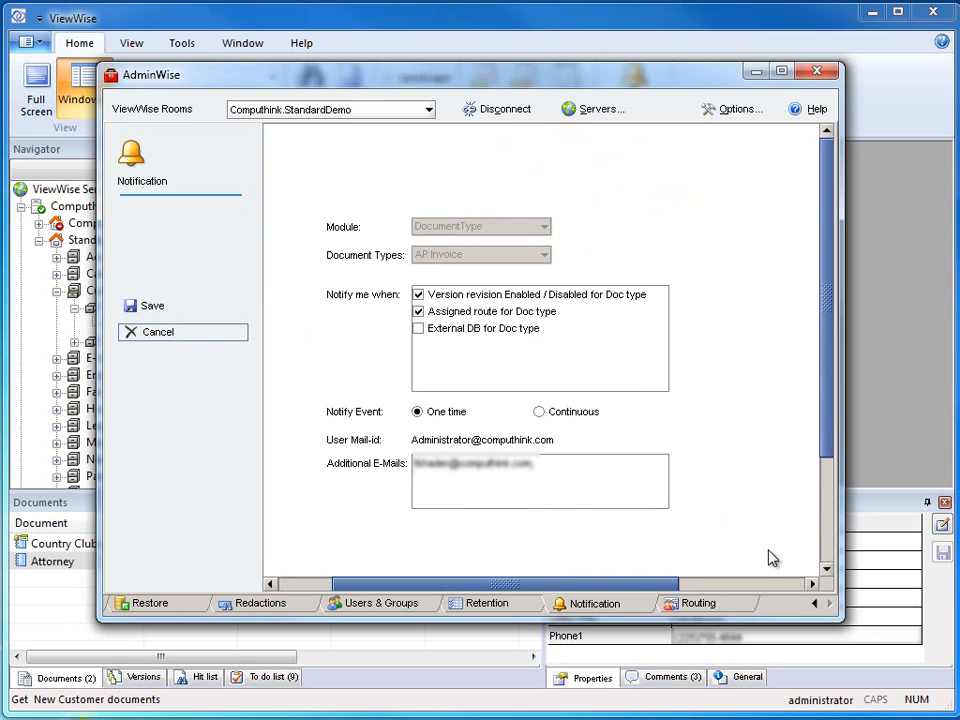
click(156, 334)
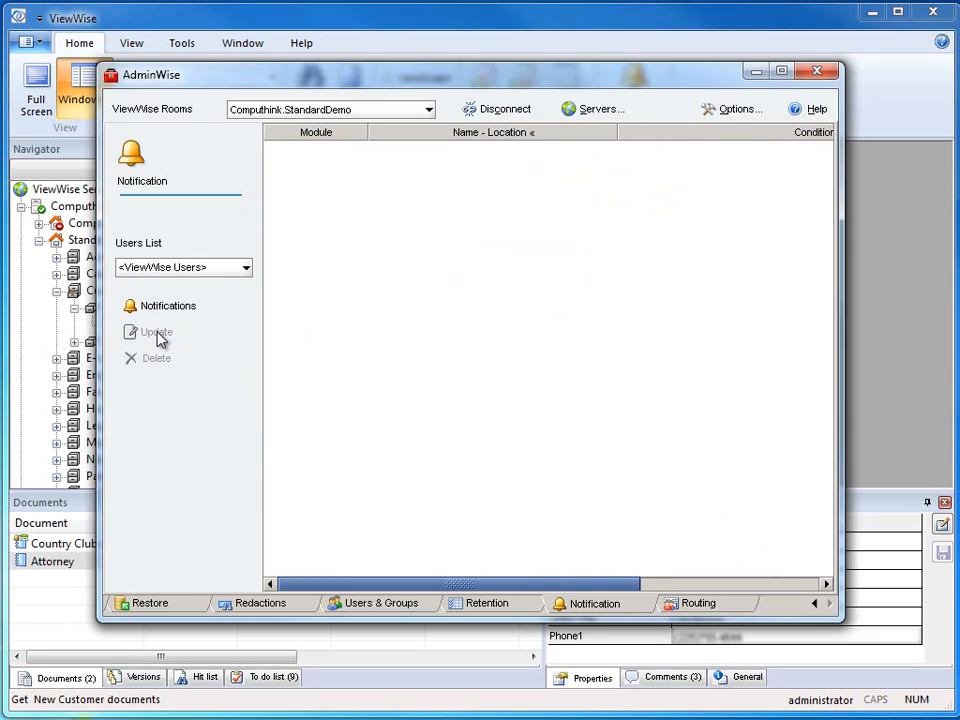
Start a new notification and review the trigger options of the Storage Management, AuditTrail and Recycle Documents modules.
click(214, 268)
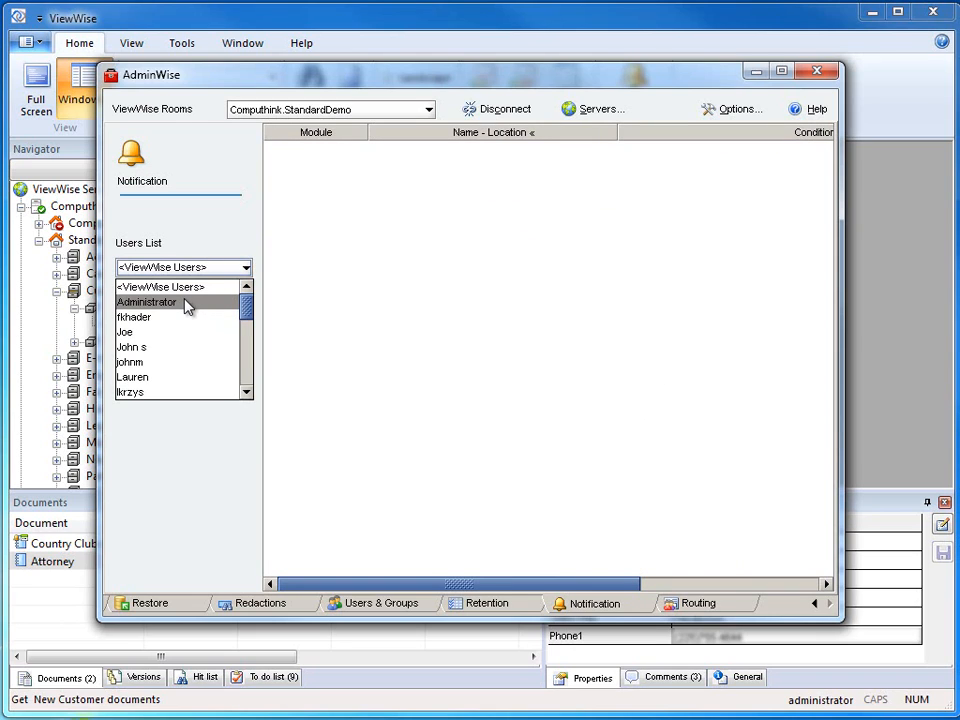
click(210, 236)
click(170, 307)
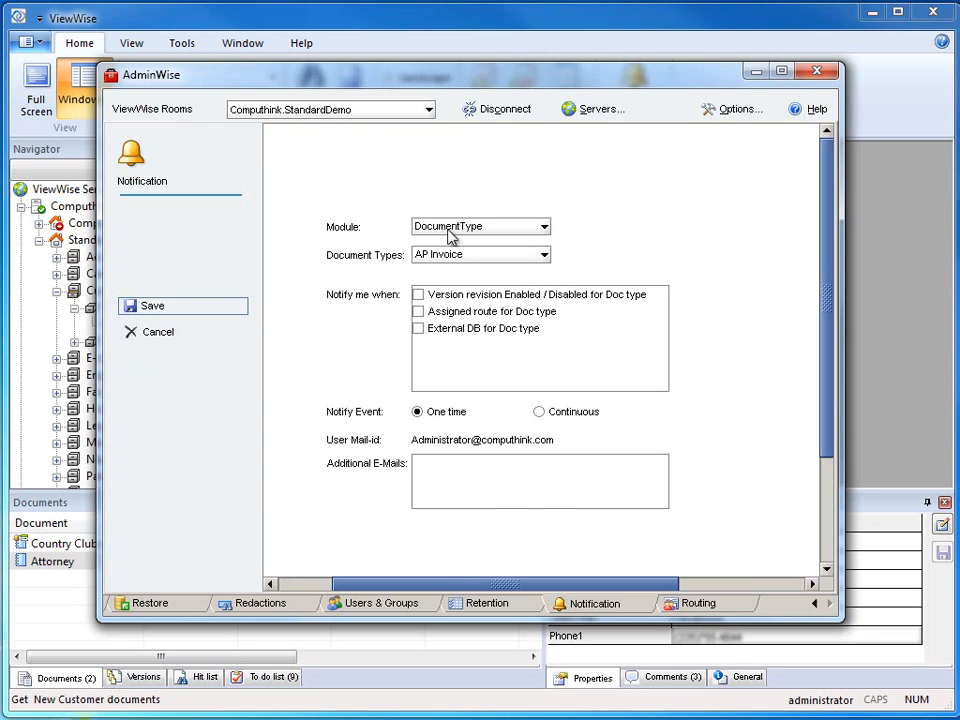
click(545, 228)
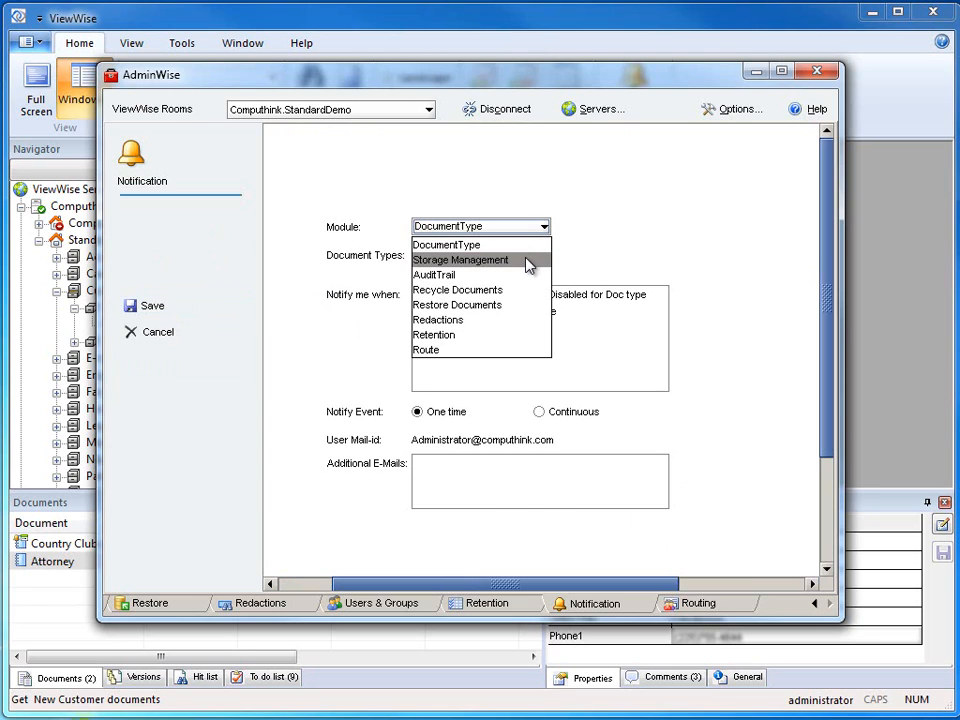
click(528, 261)
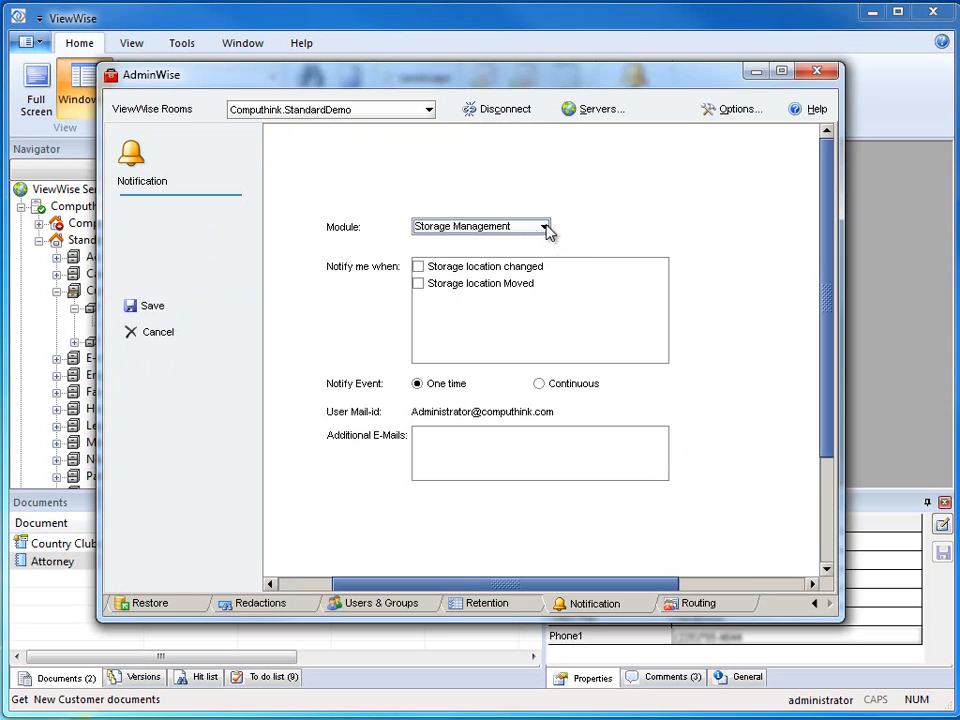
click(545, 227)
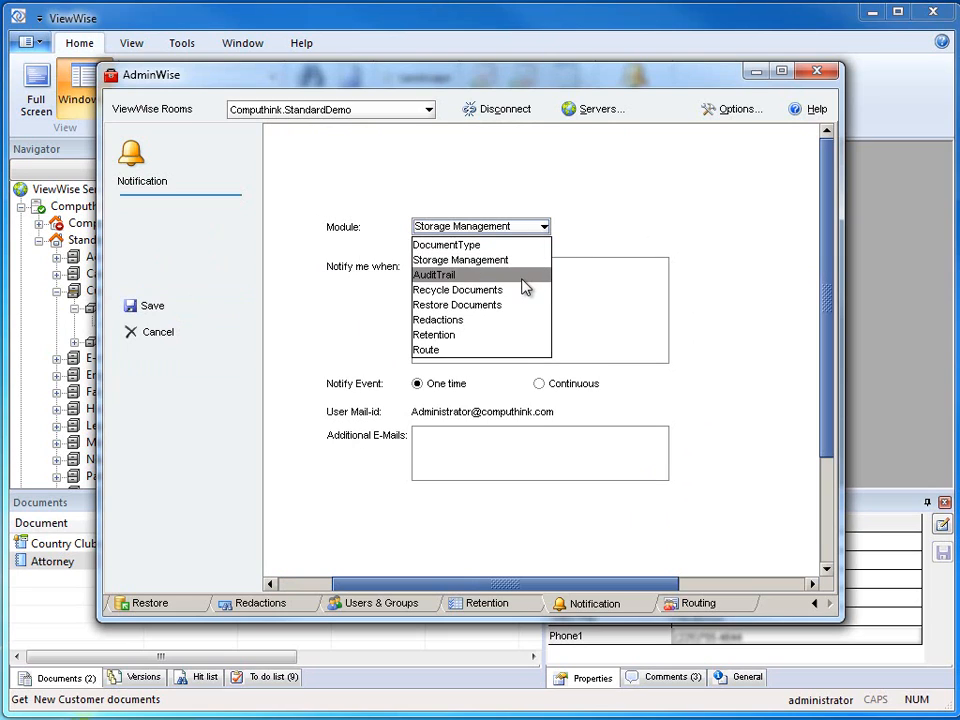
click(522, 276)
click(547, 227)
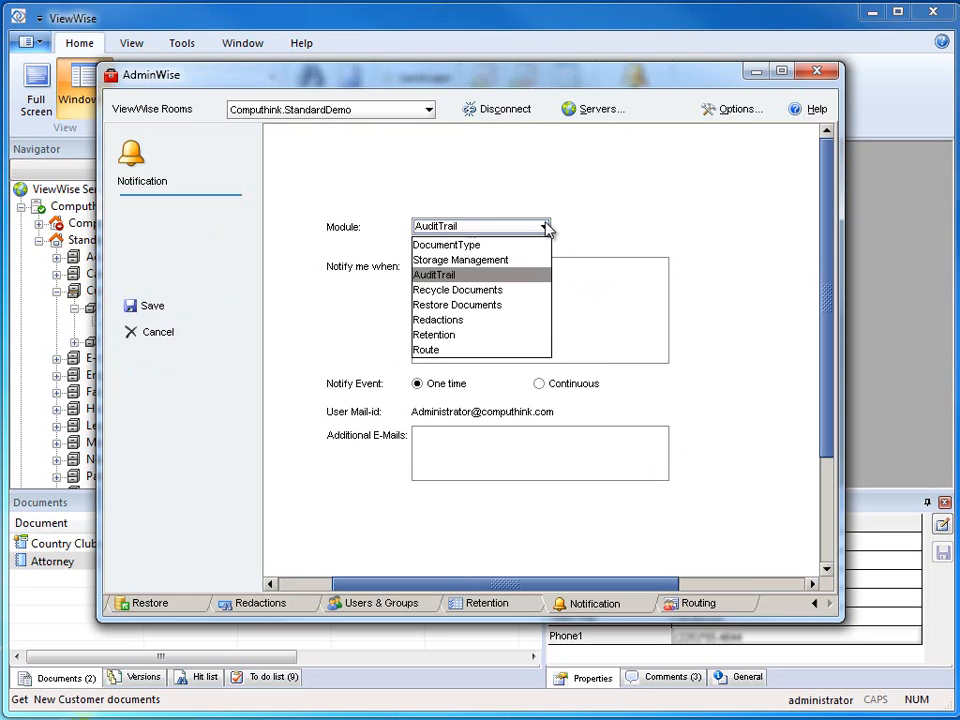
click(499, 291)
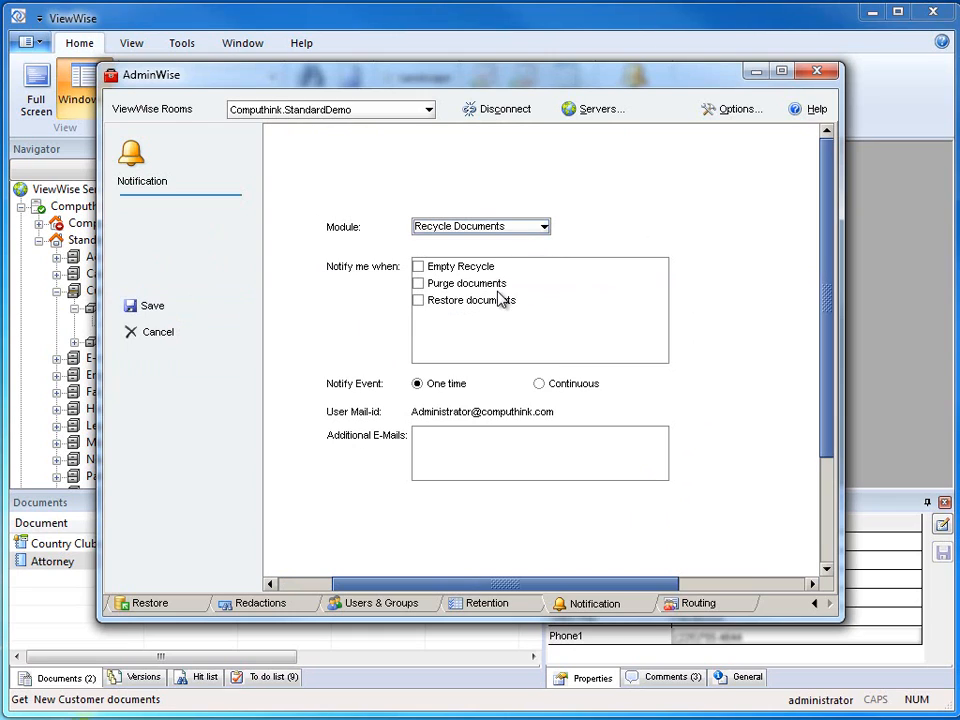
Review the notification options of the Restore Documents, Redactions and Retention modules, including the available retention names.
click(546, 228)
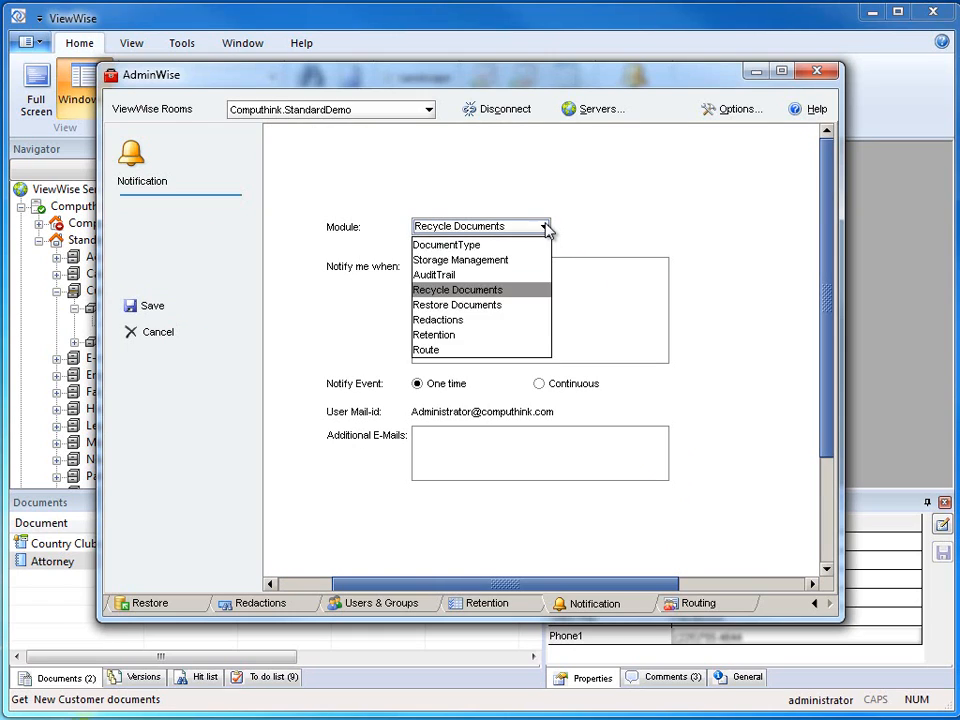
click(512, 305)
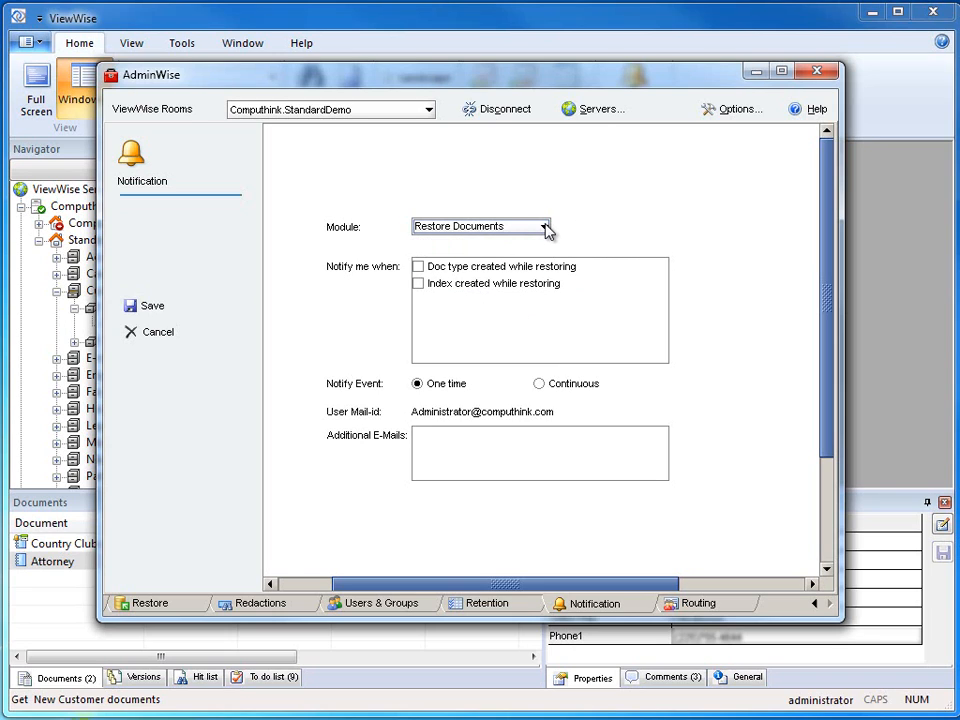
click(550, 227)
click(494, 322)
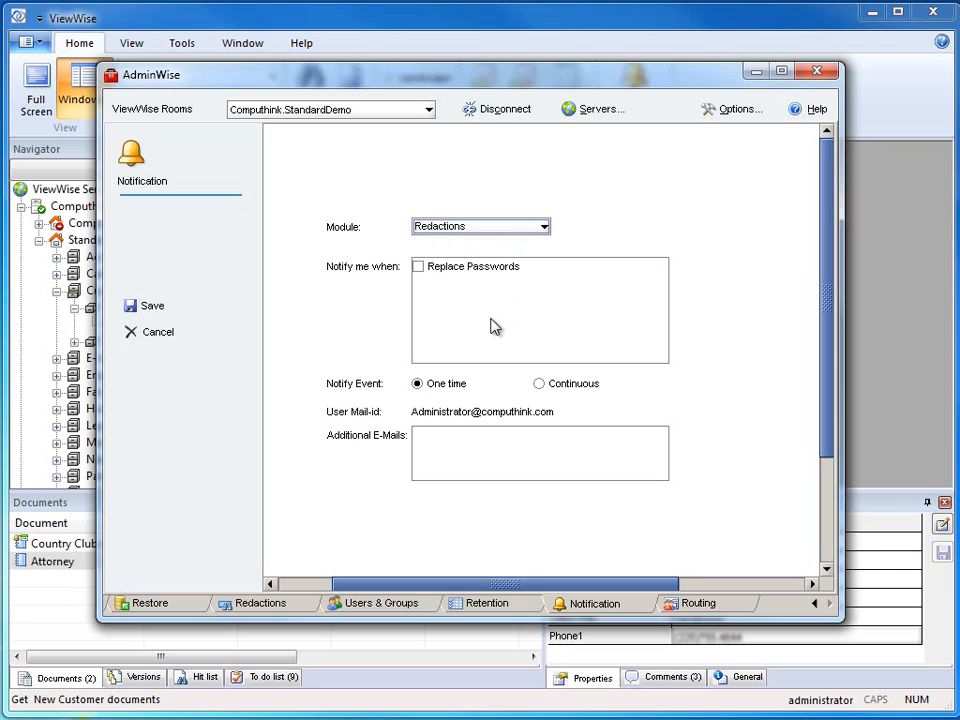
click(546, 227)
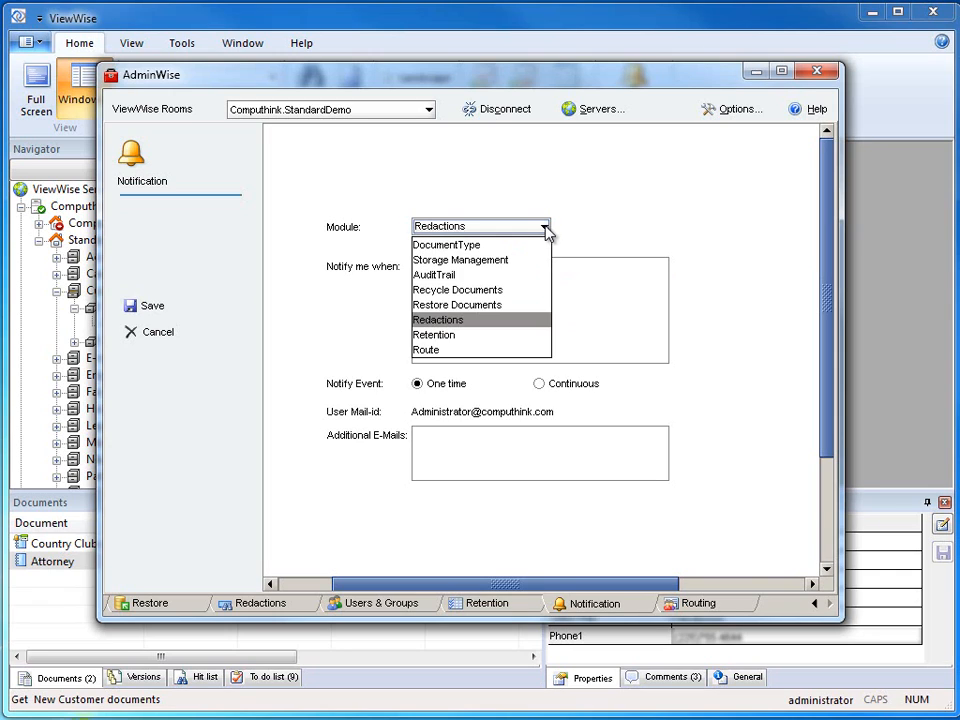
click(479, 336)
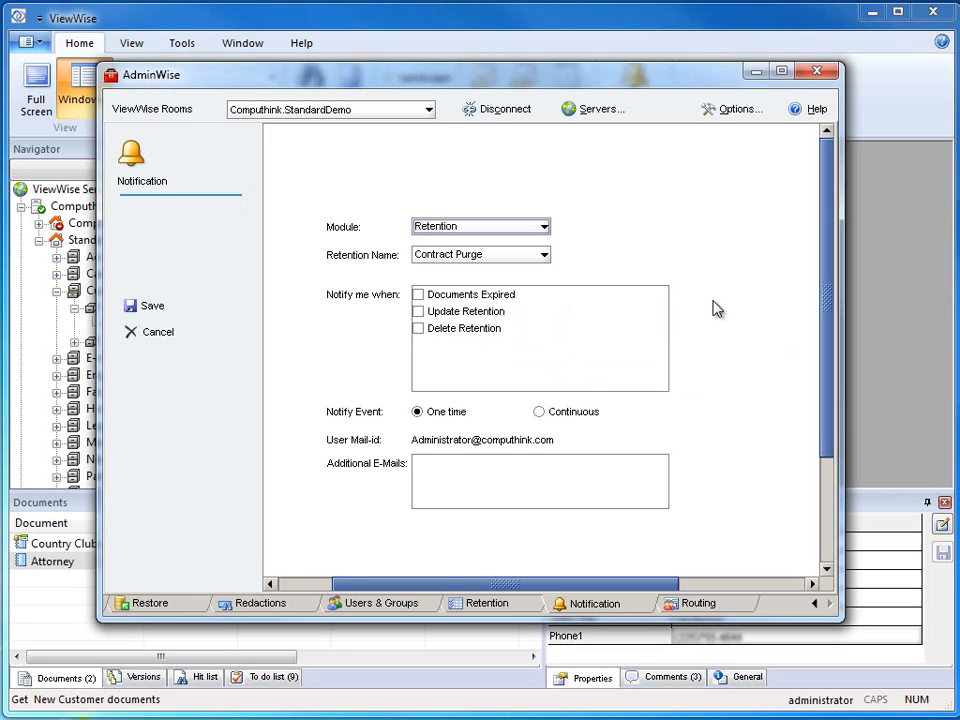
click(544, 256)
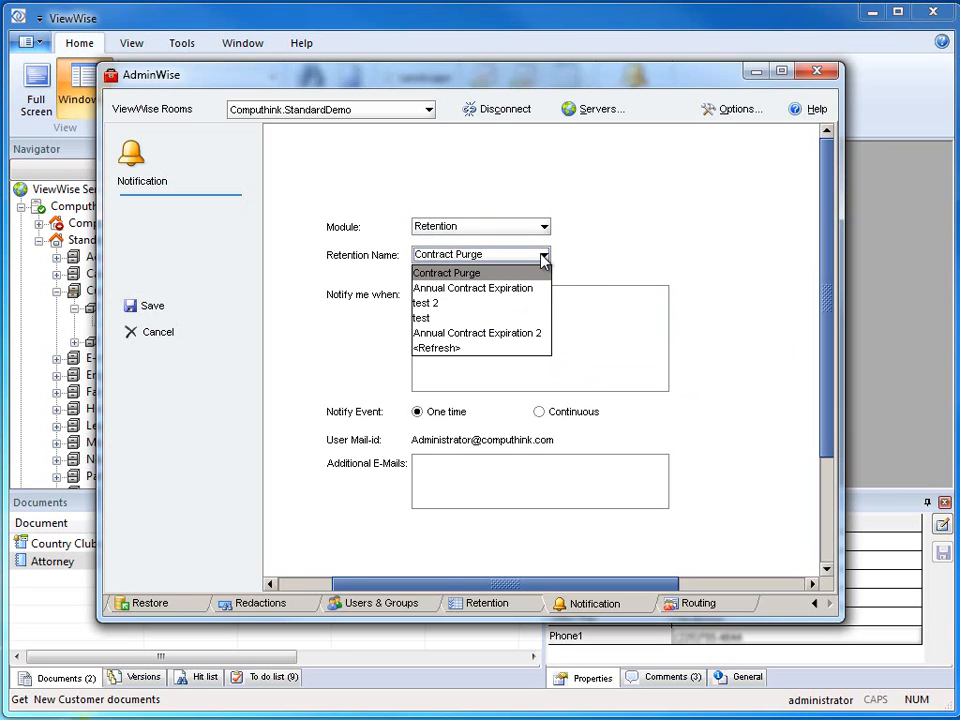
click(544, 257)
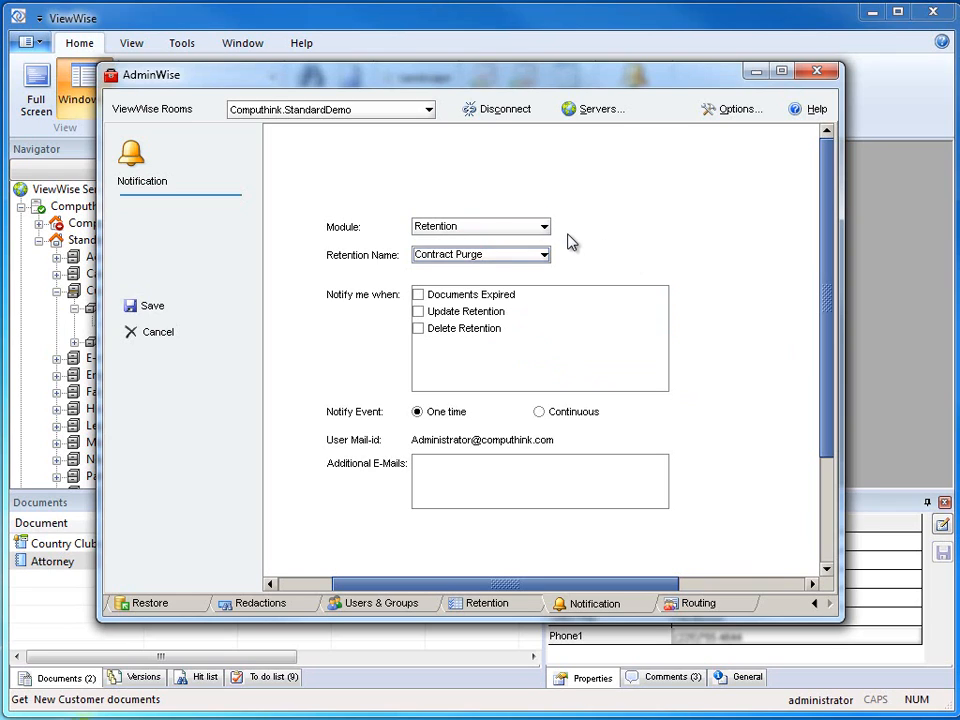
Switch the notification module to Route, look through the available routes and choose Sales Order Processing.
click(544, 229)
click(487, 349)
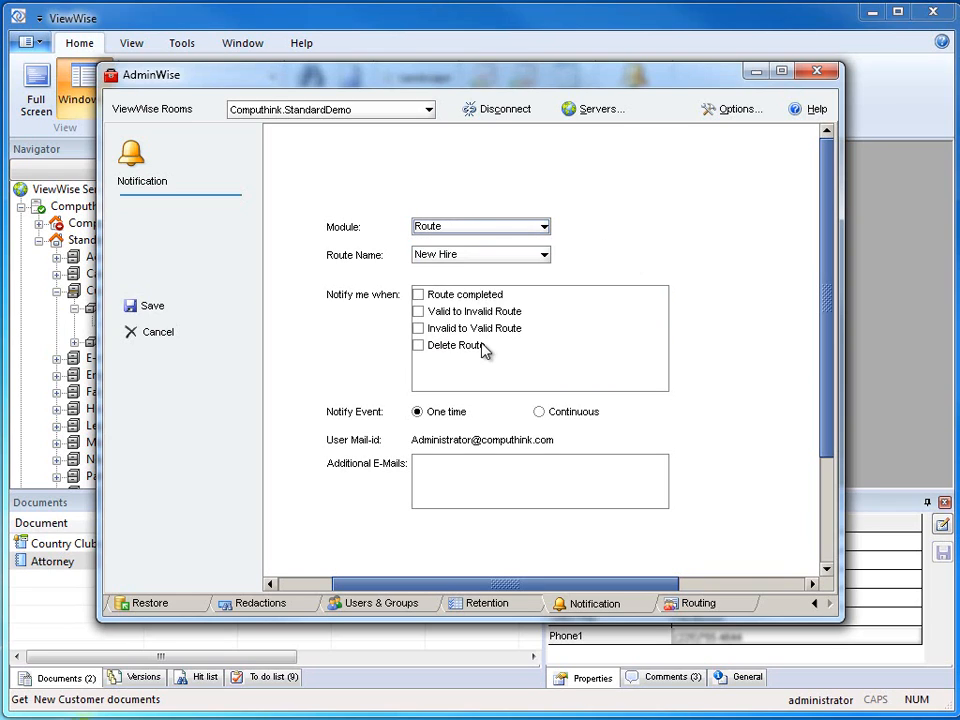
click(544, 257)
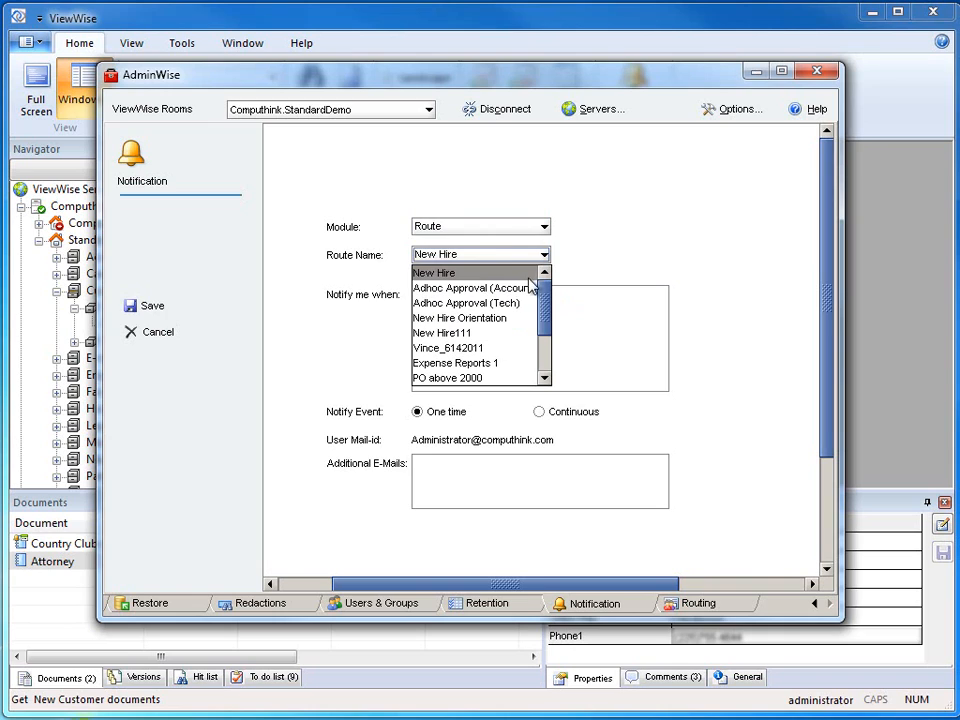
click(506, 308)
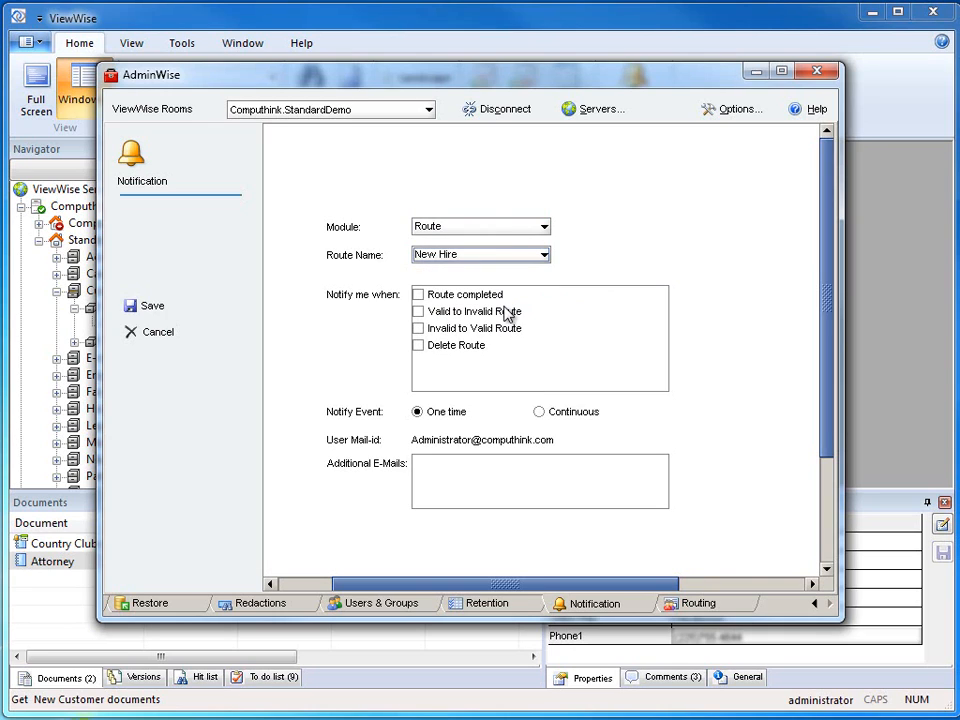
click(544, 255)
drag(546, 300, 546, 345)
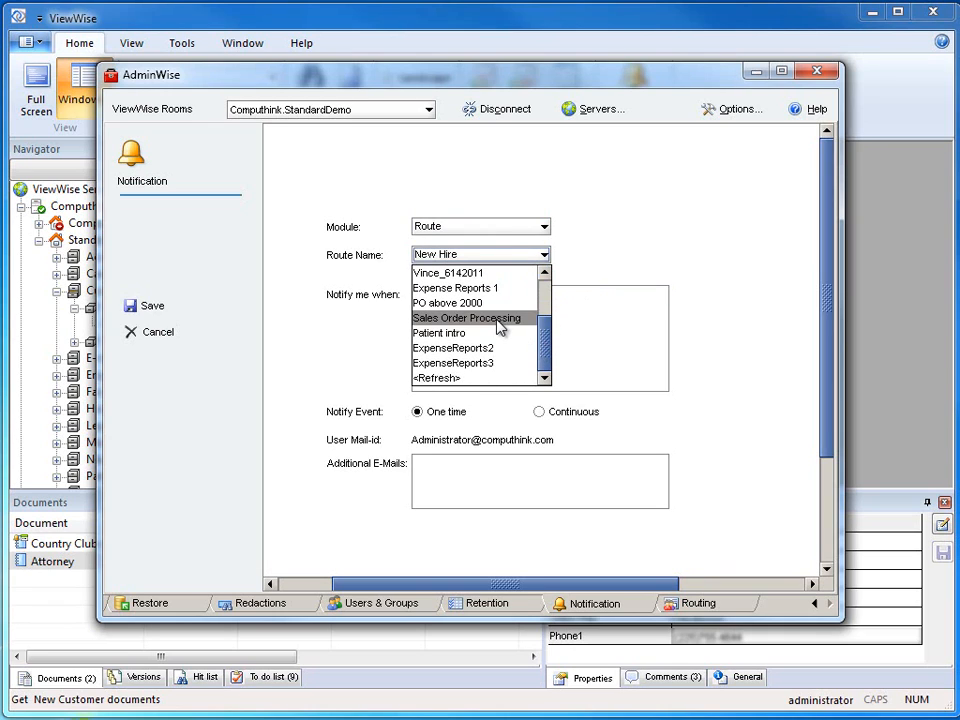
click(497, 319)
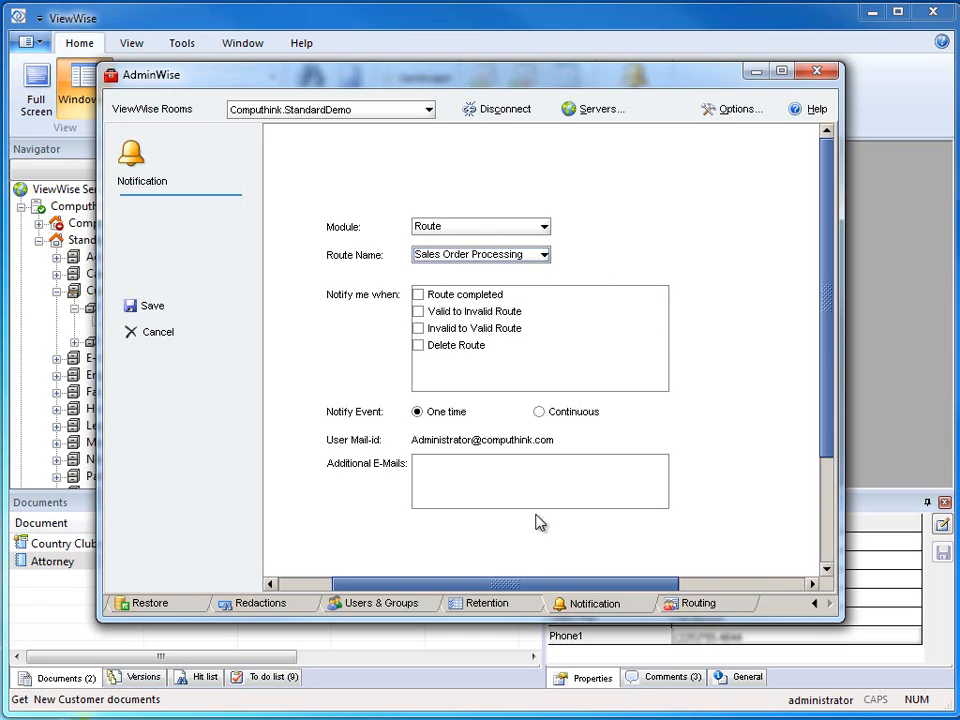
Cancel the new notification without saving and list the Administrator user's notifications again.
click(162, 336)
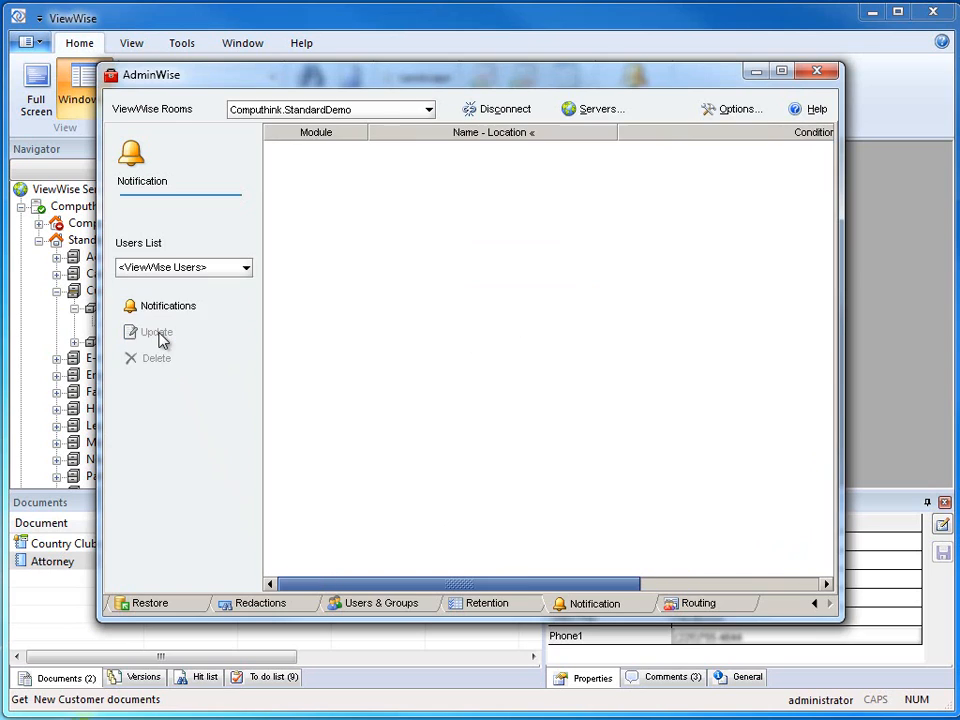
click(248, 269)
click(213, 303)
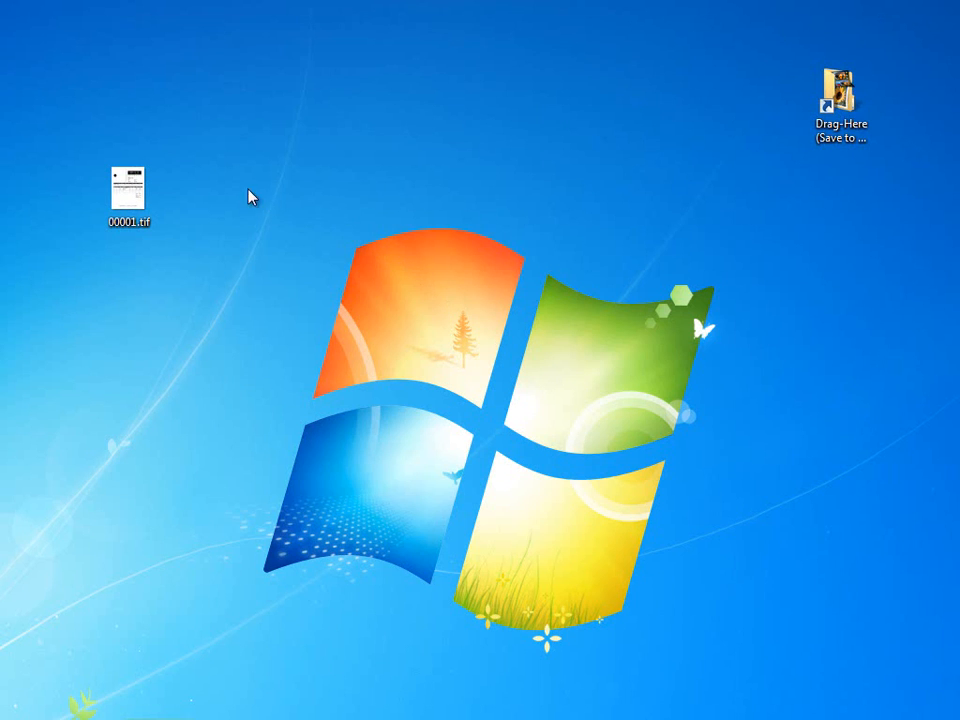
Send 00001.tif from the desktop to ViewWise Direct Save and choose the New Customer shortcut in the StandardDemo room as its destination.
drag(135, 195, 848, 100)
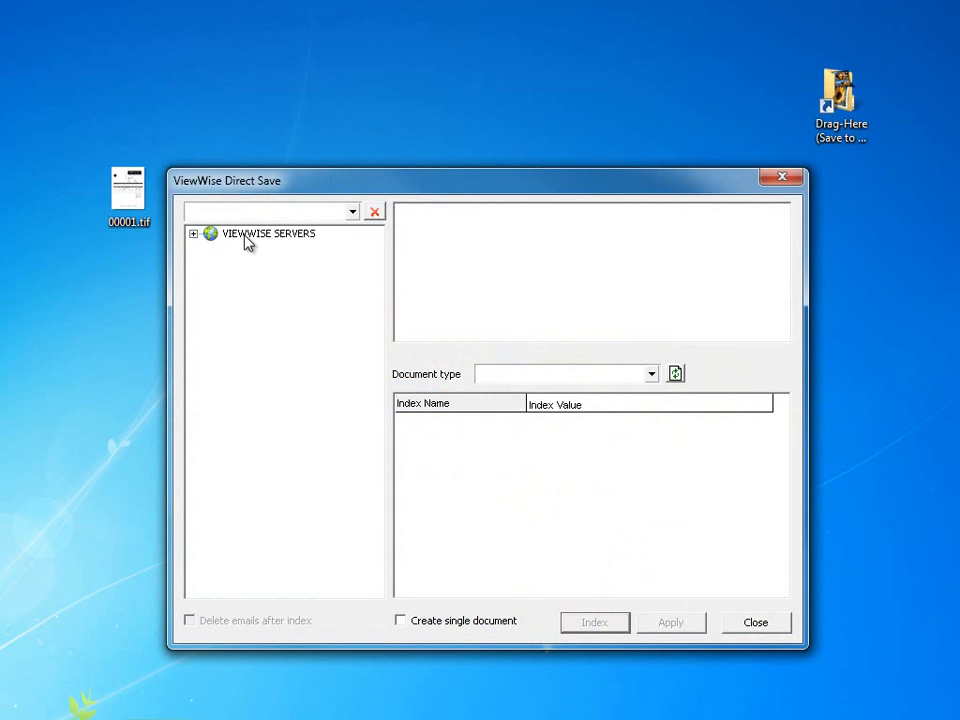
double_click(274, 237)
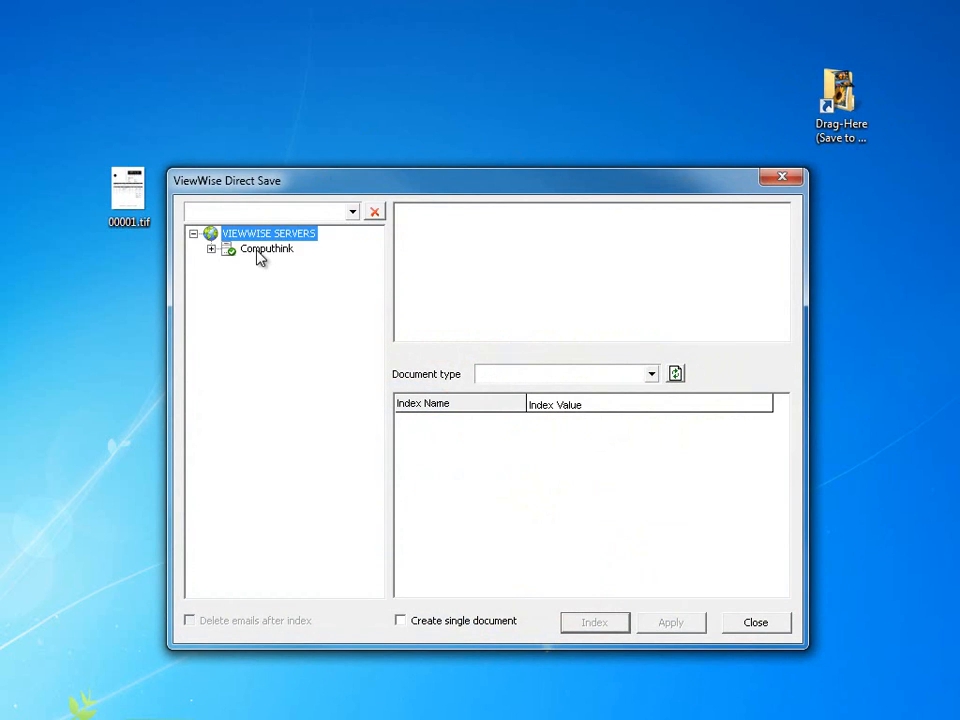
double_click(260, 252)
click(266, 279)
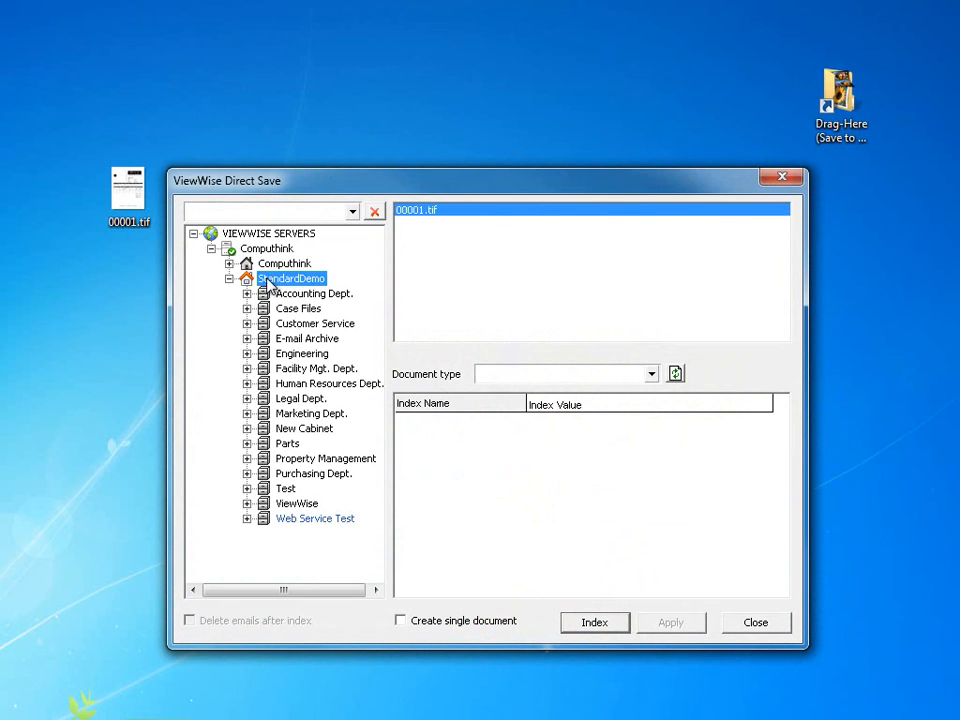
click(352, 212)
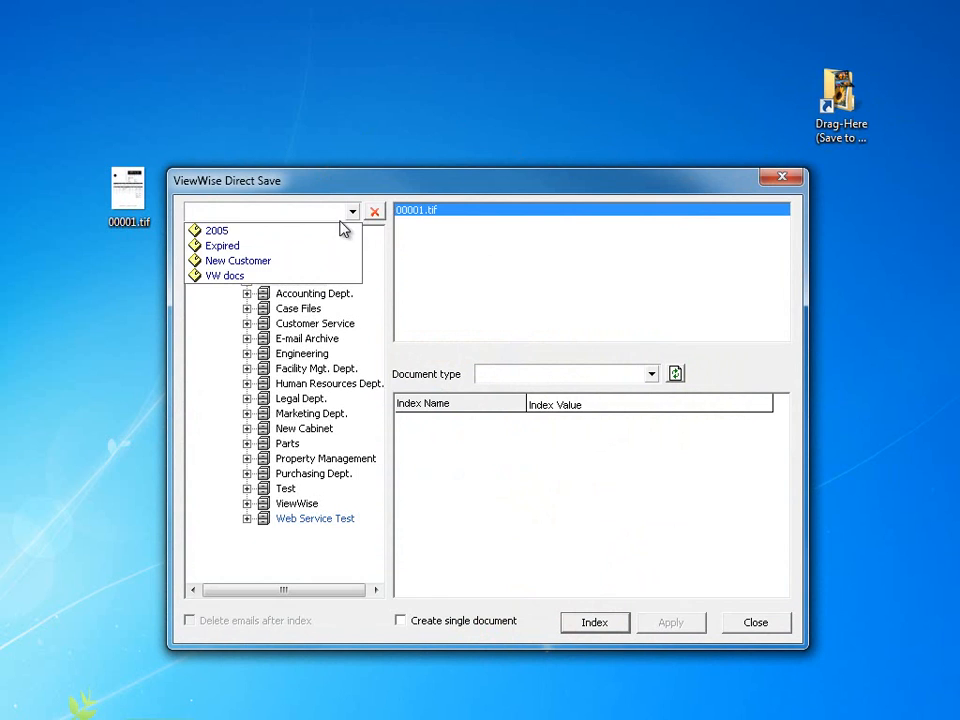
click(290, 260)
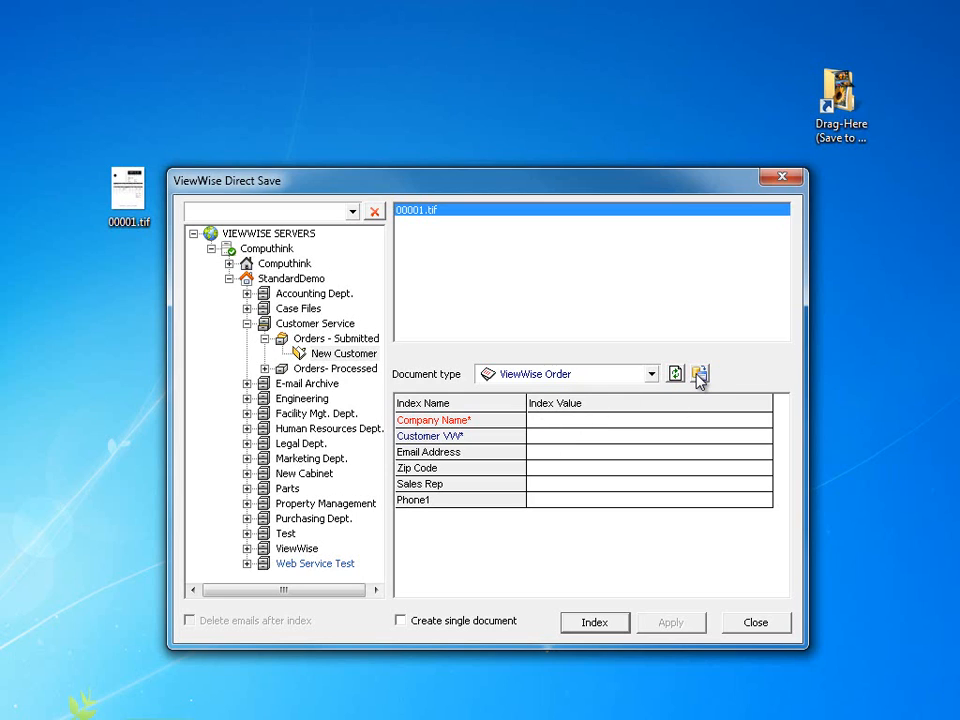
Enter the customer's name in the Customer VW index, fill the remaining index values by database lookup, and close Direct Save.
click(547, 435)
text(Joe Service)
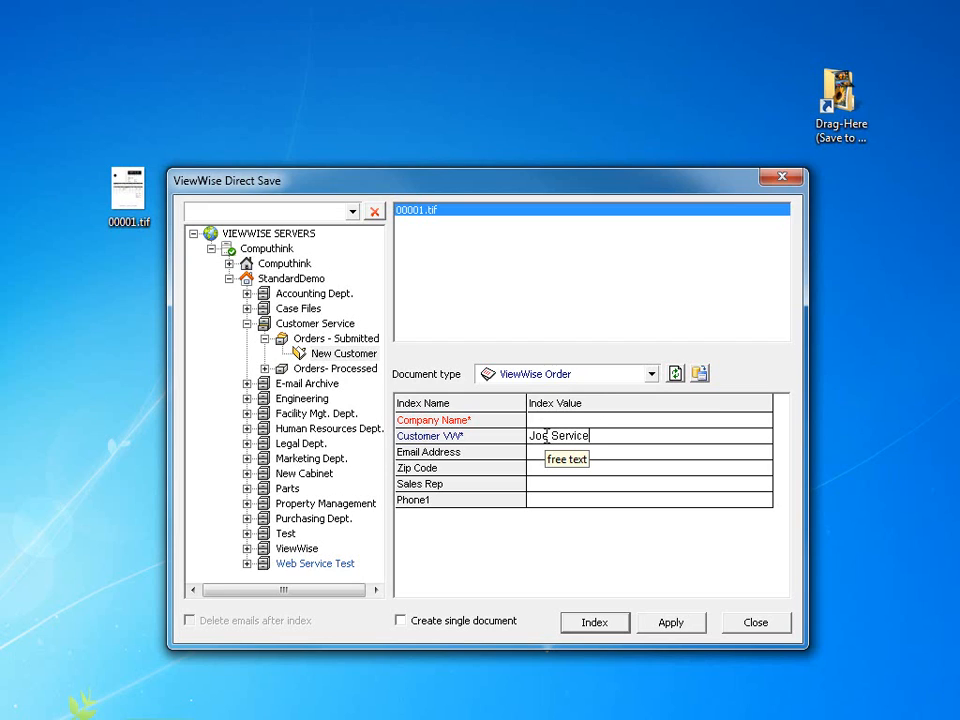
click(699, 373)
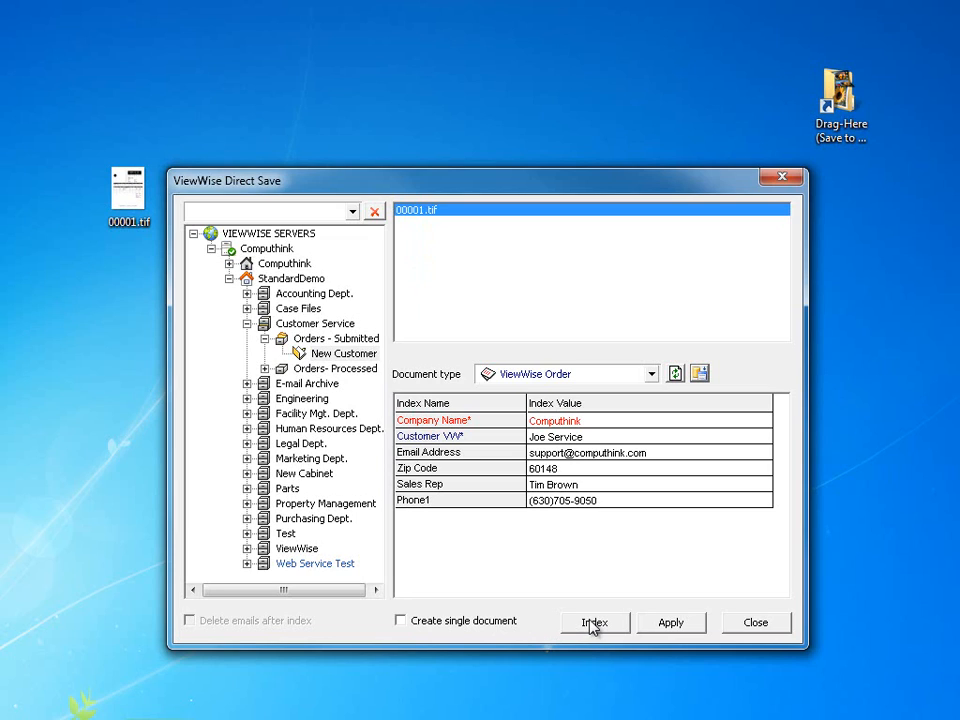
click(757, 623)
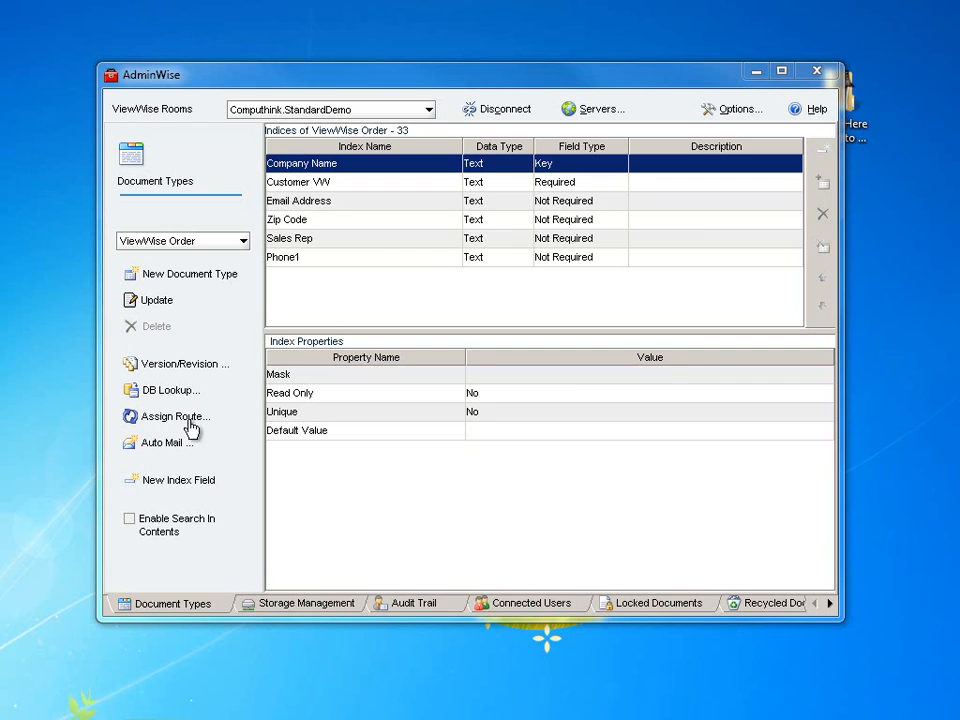
Switch to AdminWise and review the external database lookup of the ViewWise Order document type, including its Customer VW trigger.
click(168, 393)
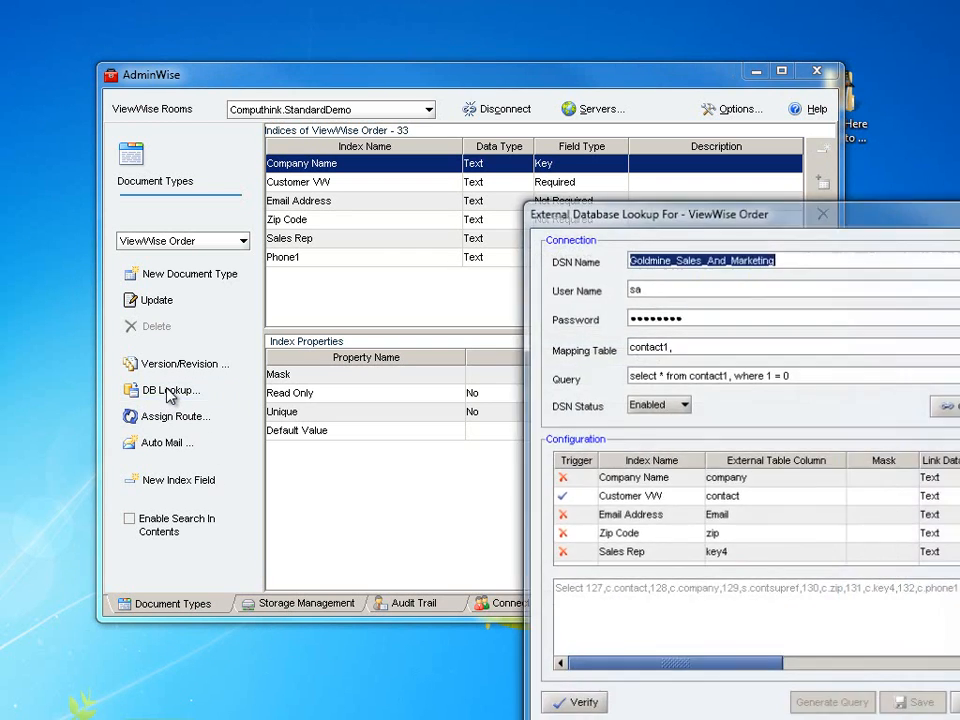
drag(838, 220, 574, 119)
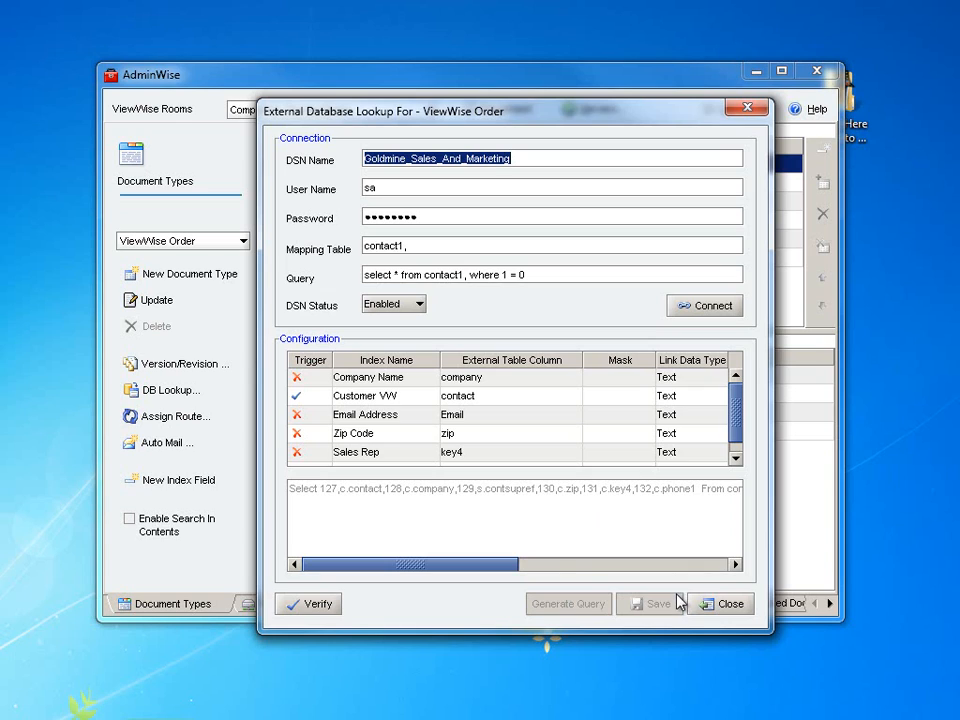
click(295, 395)
click(725, 608)
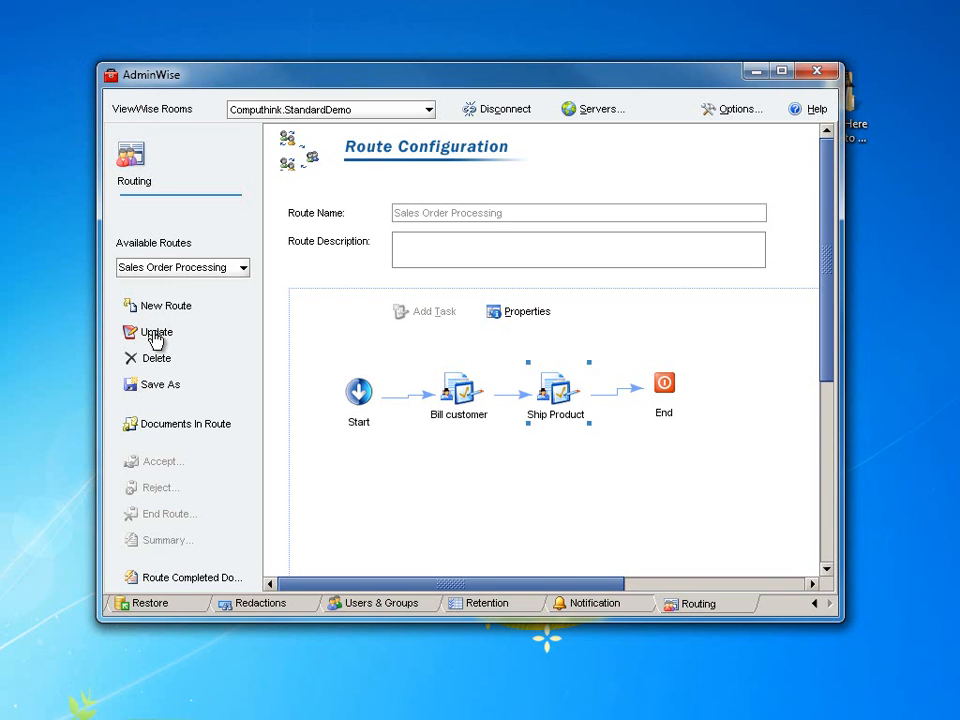
Open the Sales Order Processing route for editing and review the escalation choices for the Administrator user of the Ship Product task.
click(157, 334)
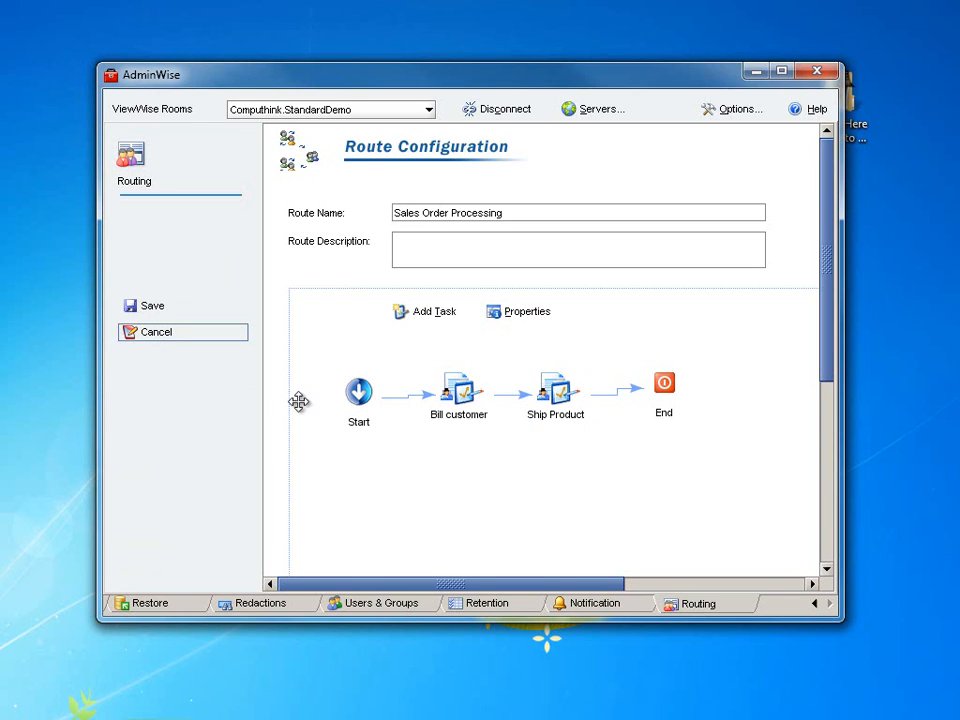
right_click(553, 393)
click(553, 416)
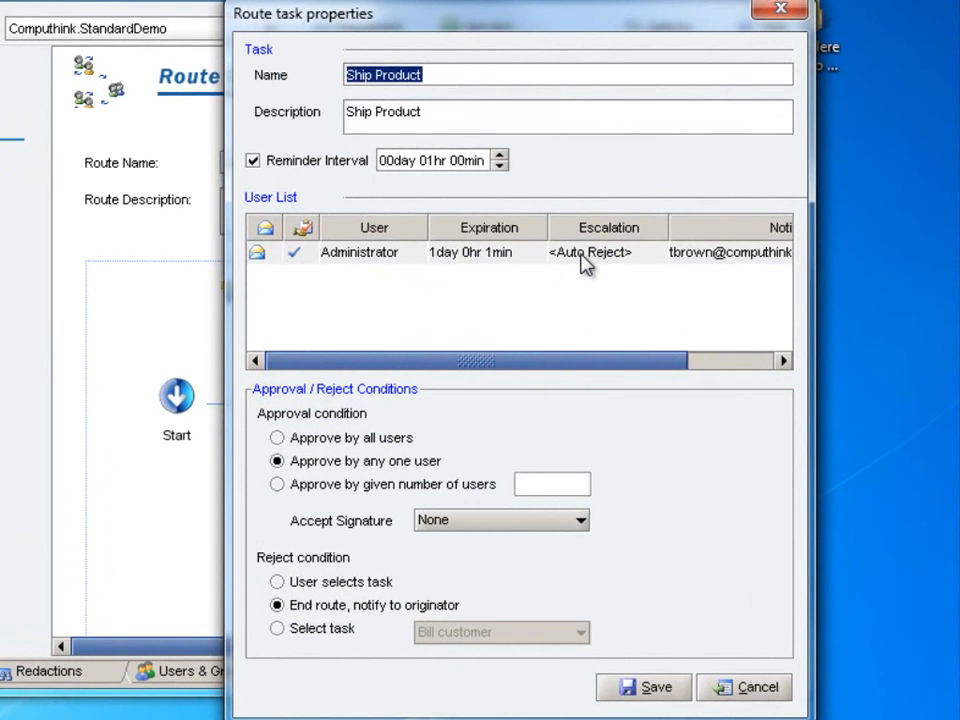
click(585, 258)
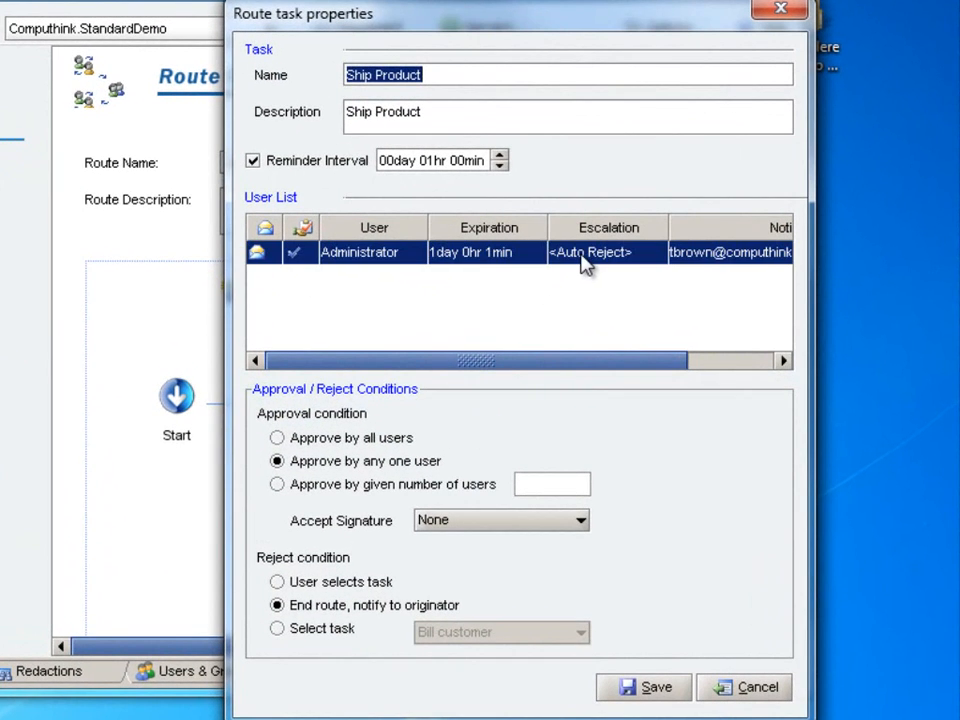
click(585, 258)
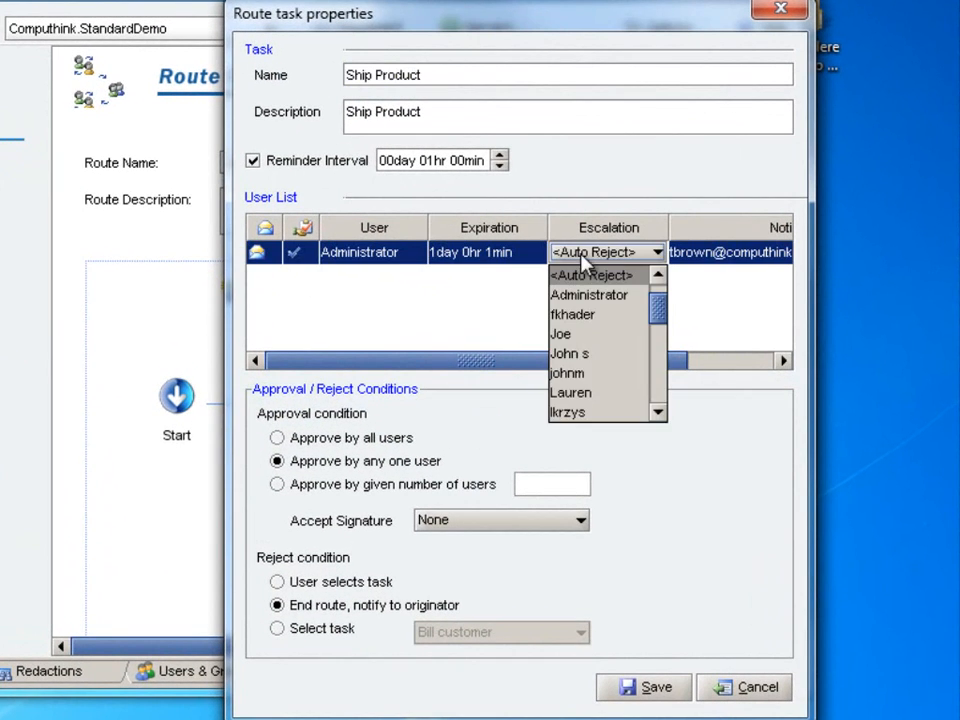
click(657, 275)
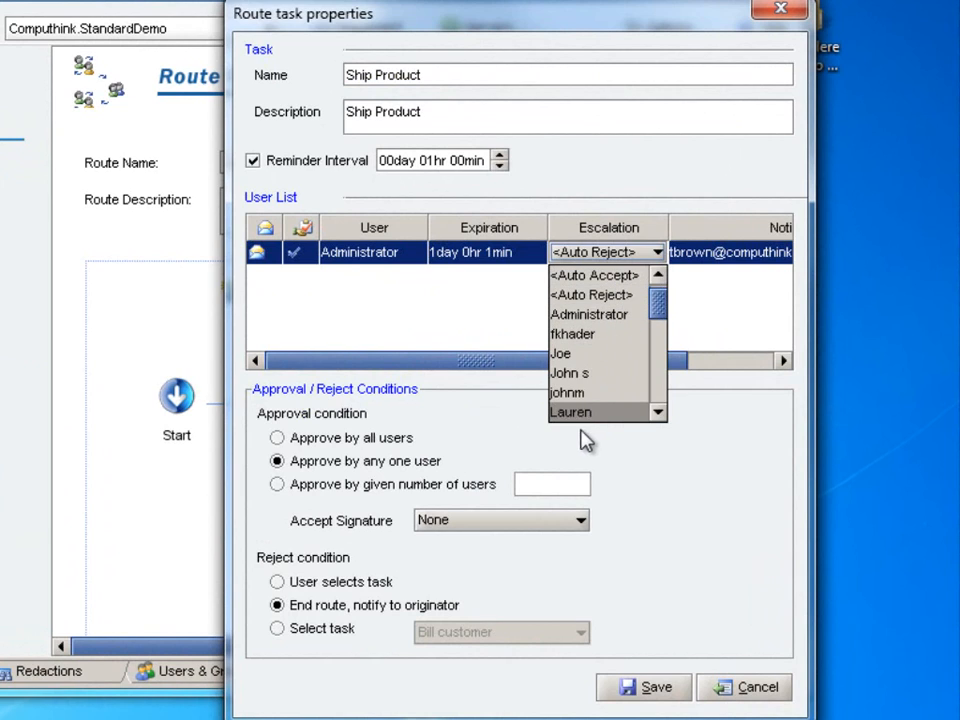
click(475, 331)
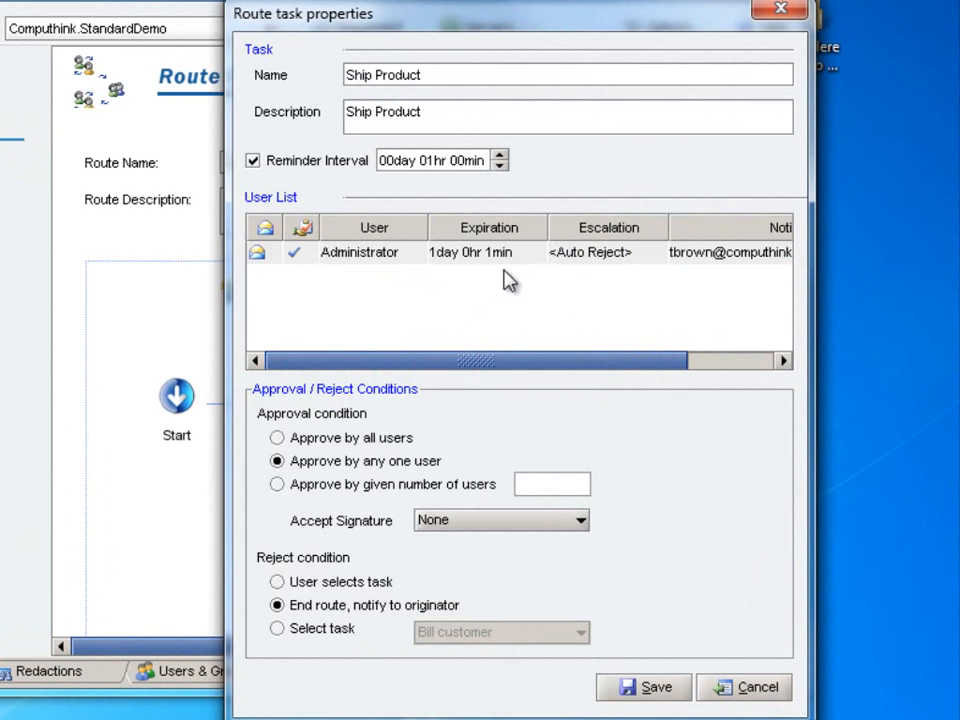
Examine the Administrator user's expiration time and notify address in the Ship Product task properties, and leave them without saving.
click(524, 256)
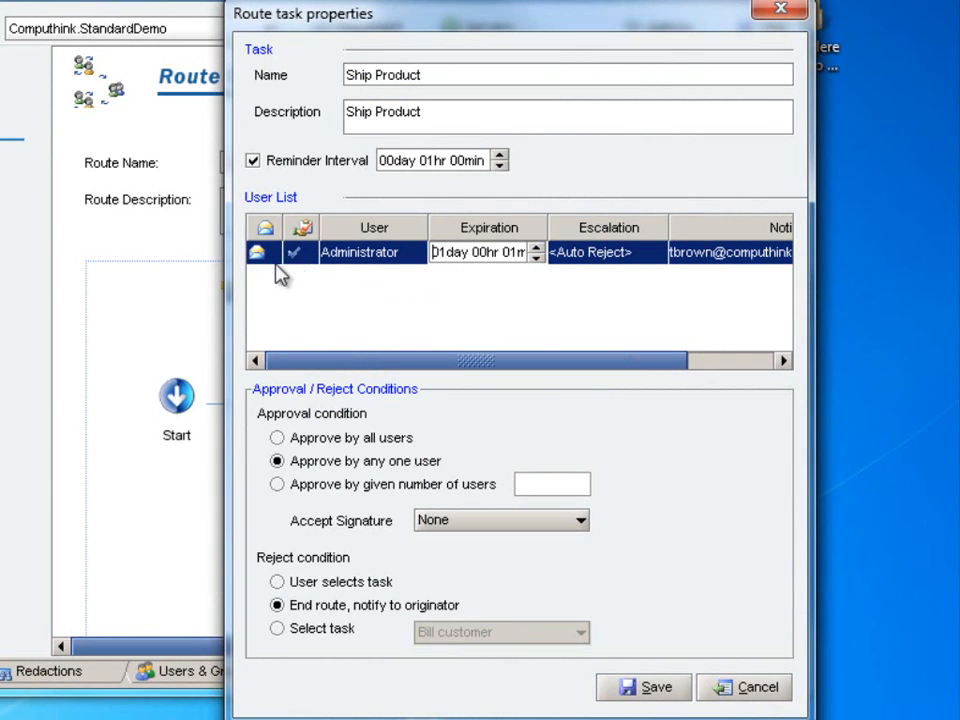
click(704, 256)
click(704, 256)
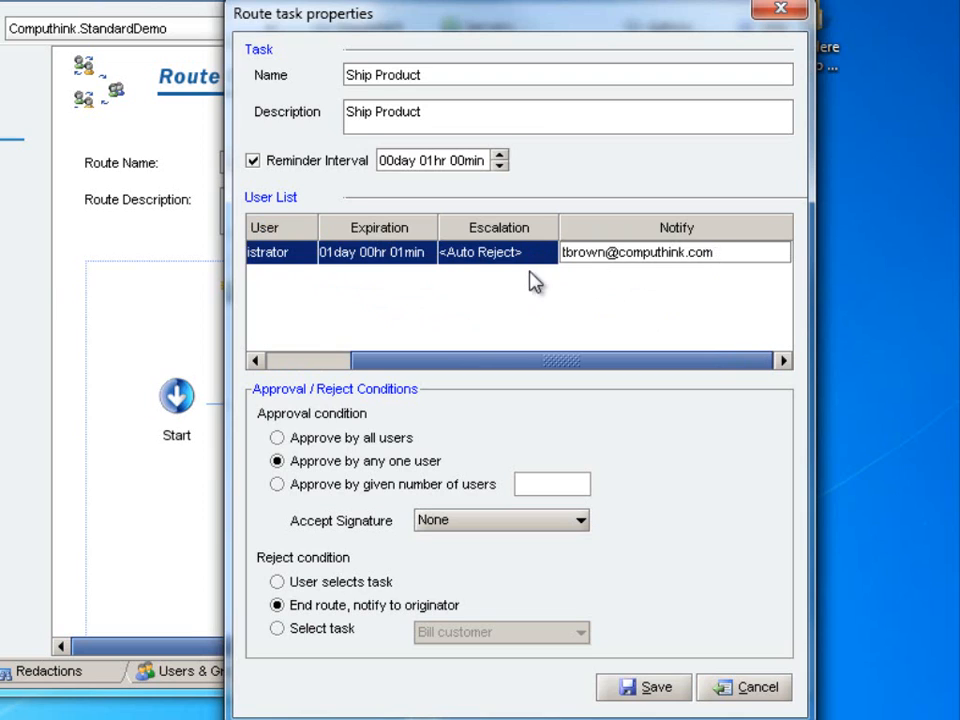
click(606, 313)
click(624, 258)
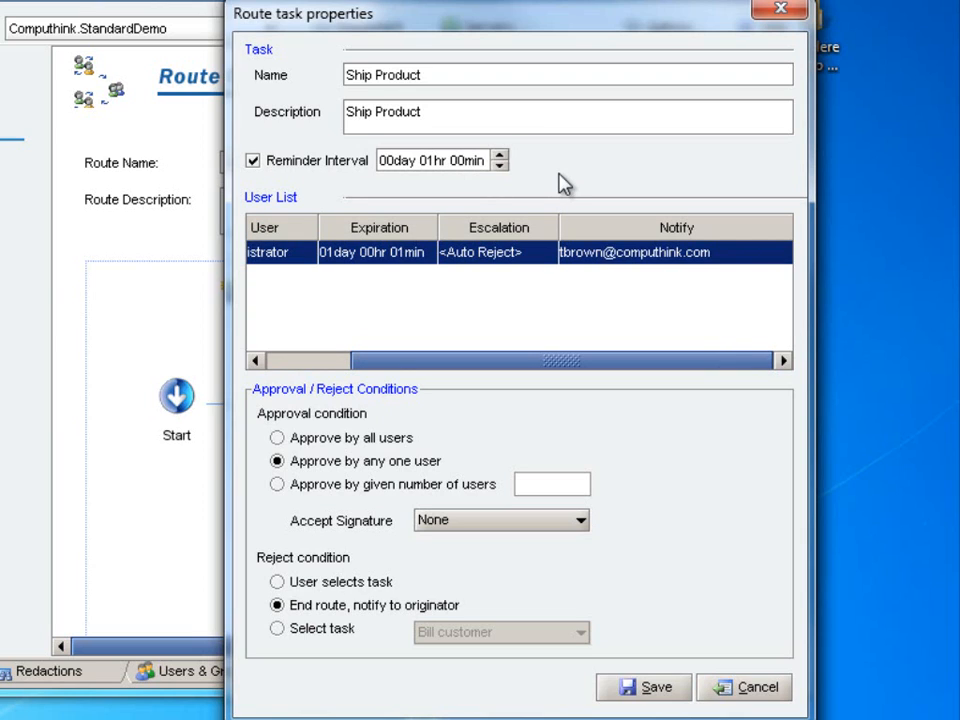
click(752, 688)
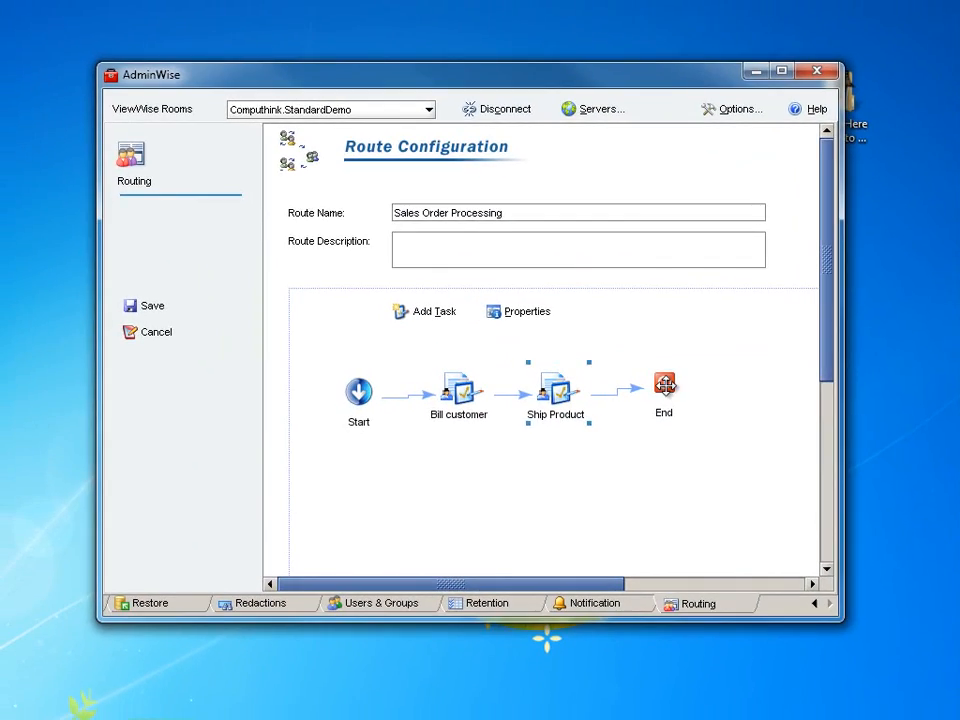
Examine the route end properties, including the final action, status report location and email options, and leave them without saving.
right_click(665, 388)
click(712, 397)
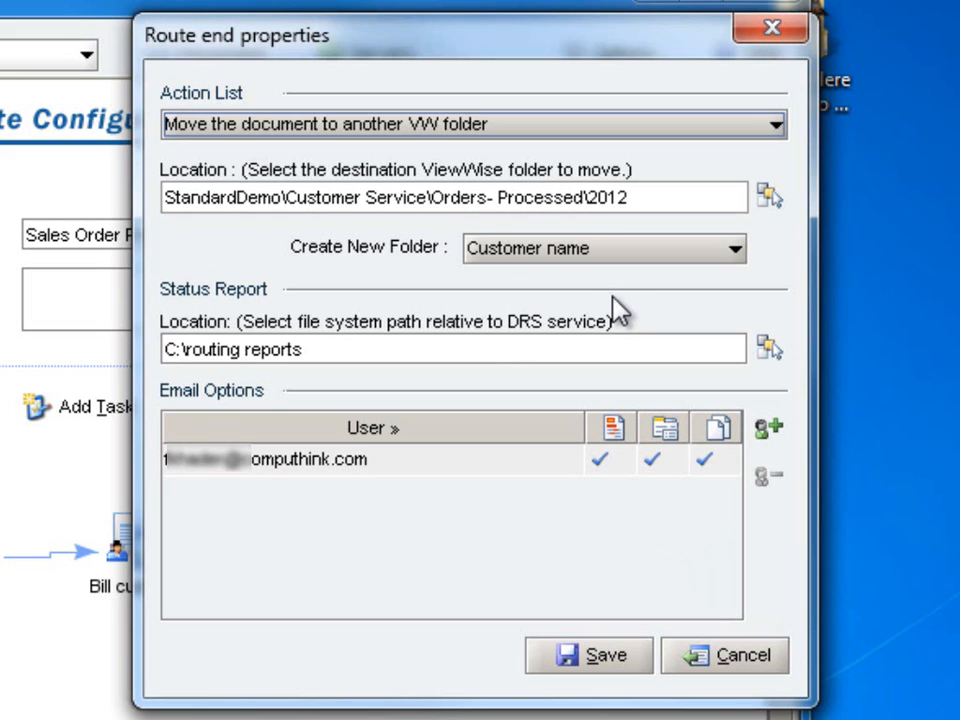
click(741, 660)
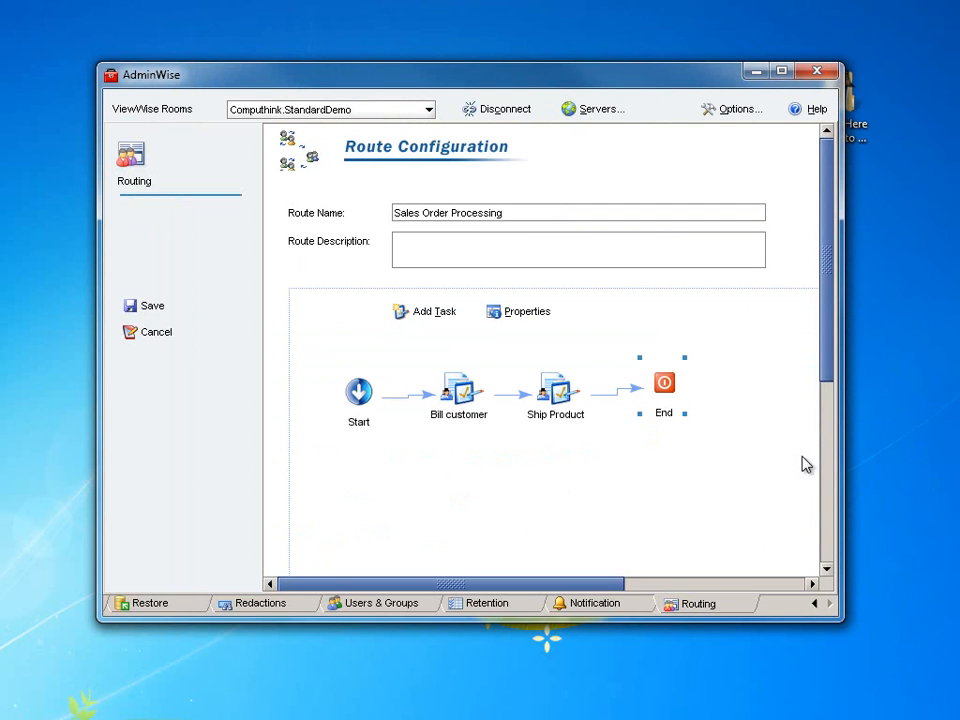